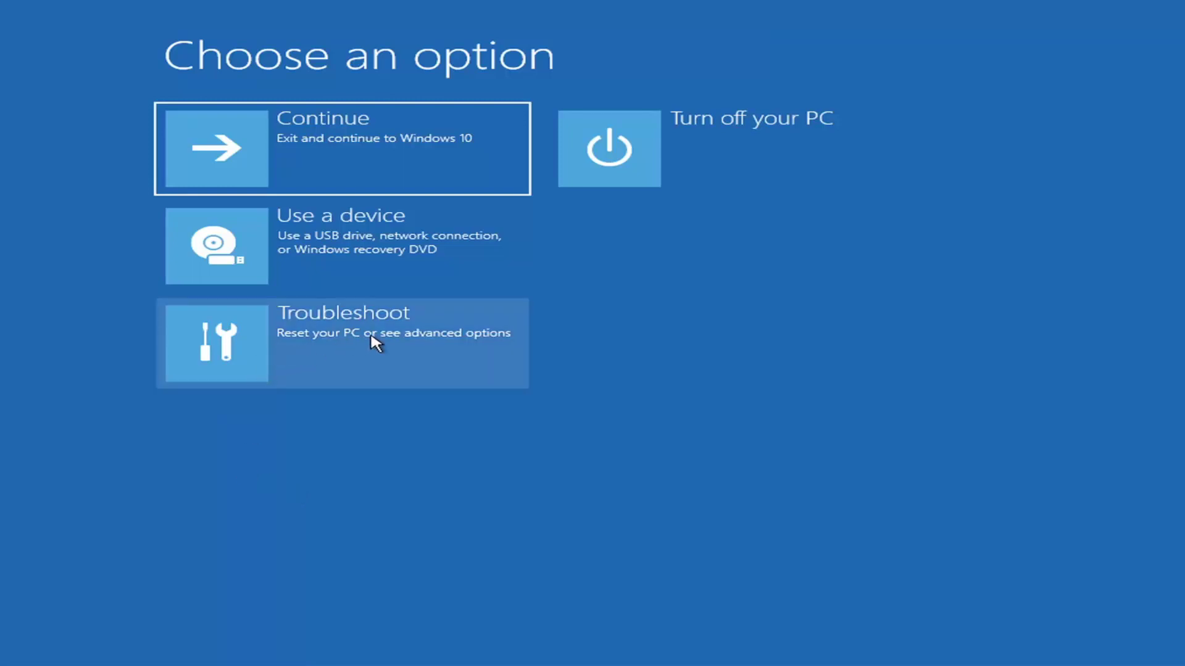
# Go to Troubleshoot > Advanced options to show Startup Repair, System Restore and Command Prompt
pyautogui.click(439, 346)
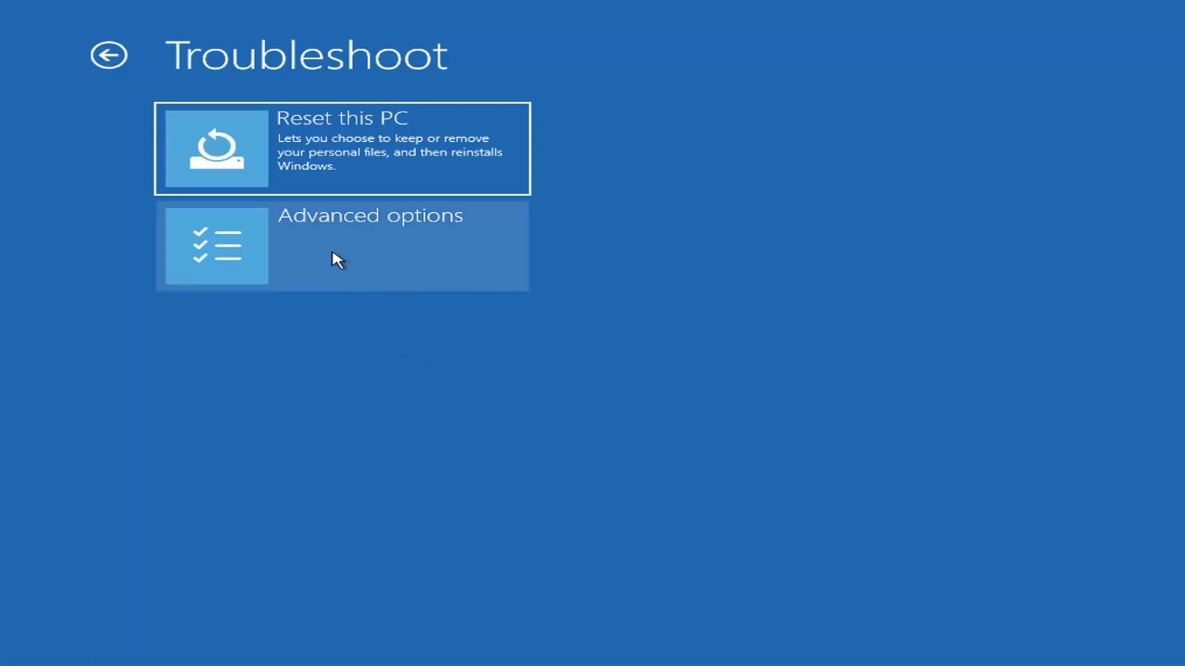
pyautogui.click(366, 247)
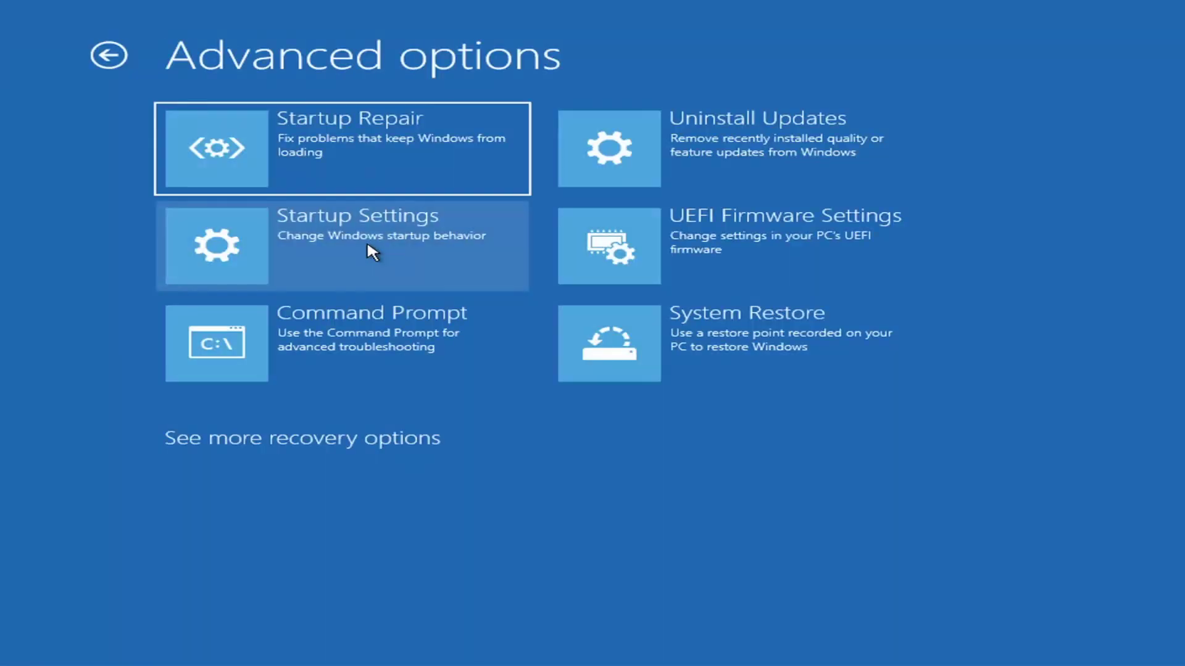
# Run Startup Repair, which ends reporting it couldn't repair the PC (log SrtTrail.txt)
pyautogui.click(318, 155)
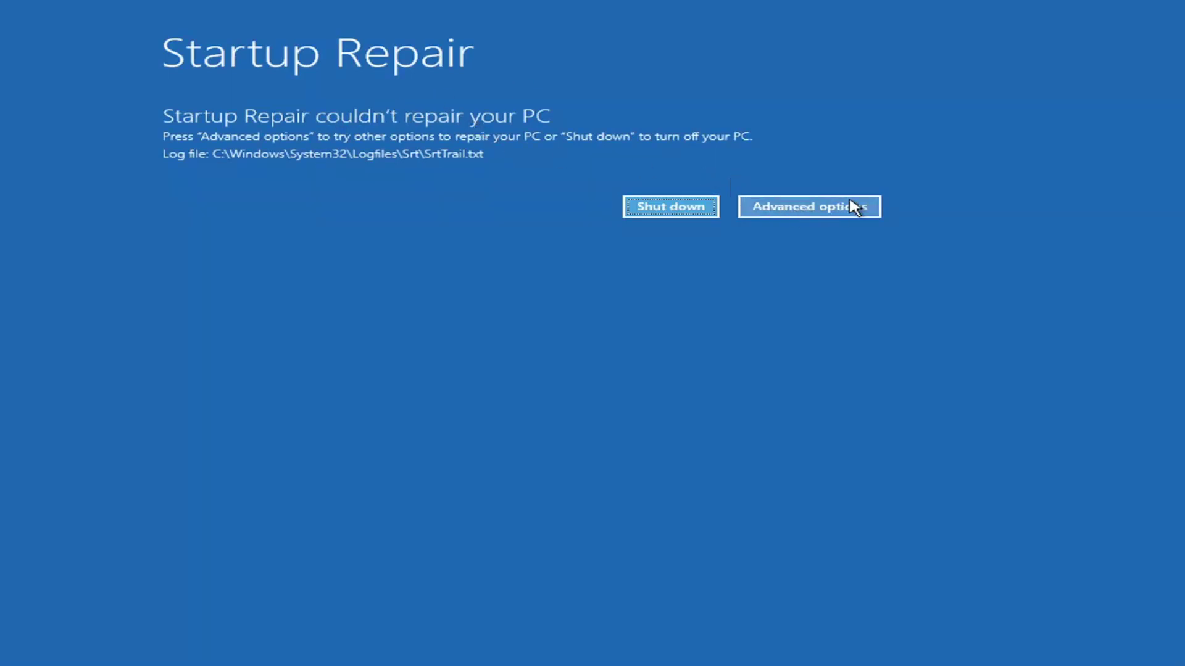
# Leave the failed repair screen and reach Troubleshoot > Advanced options > Startup Settings
pyautogui.click(822, 206)
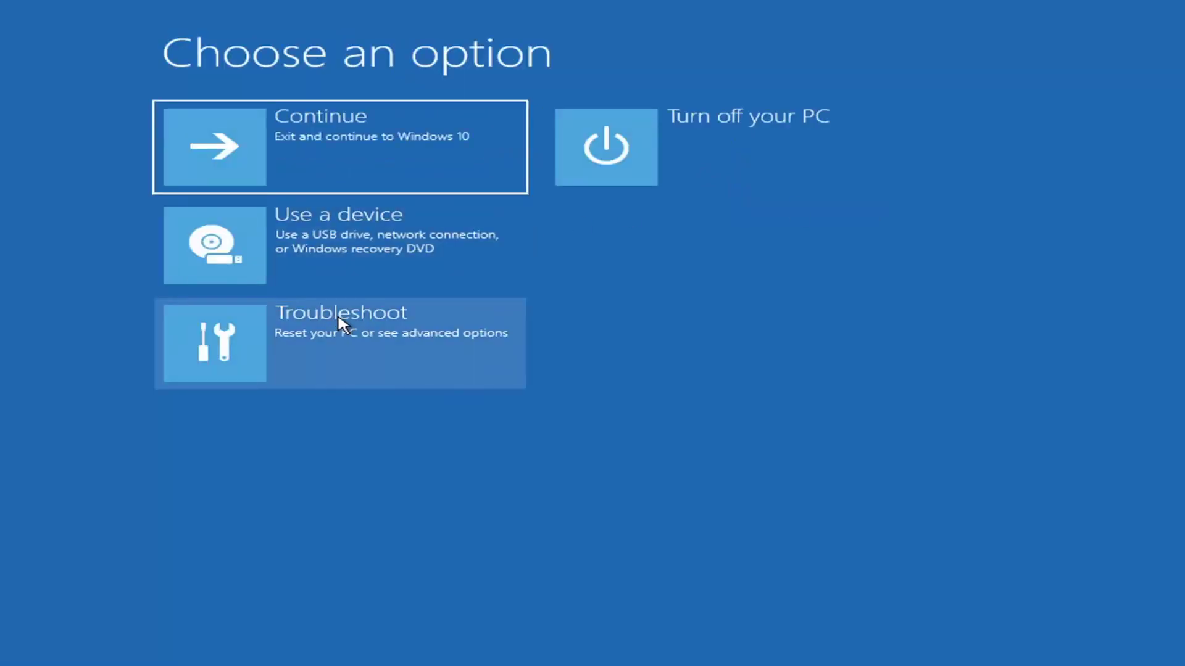
pyautogui.click(294, 349)
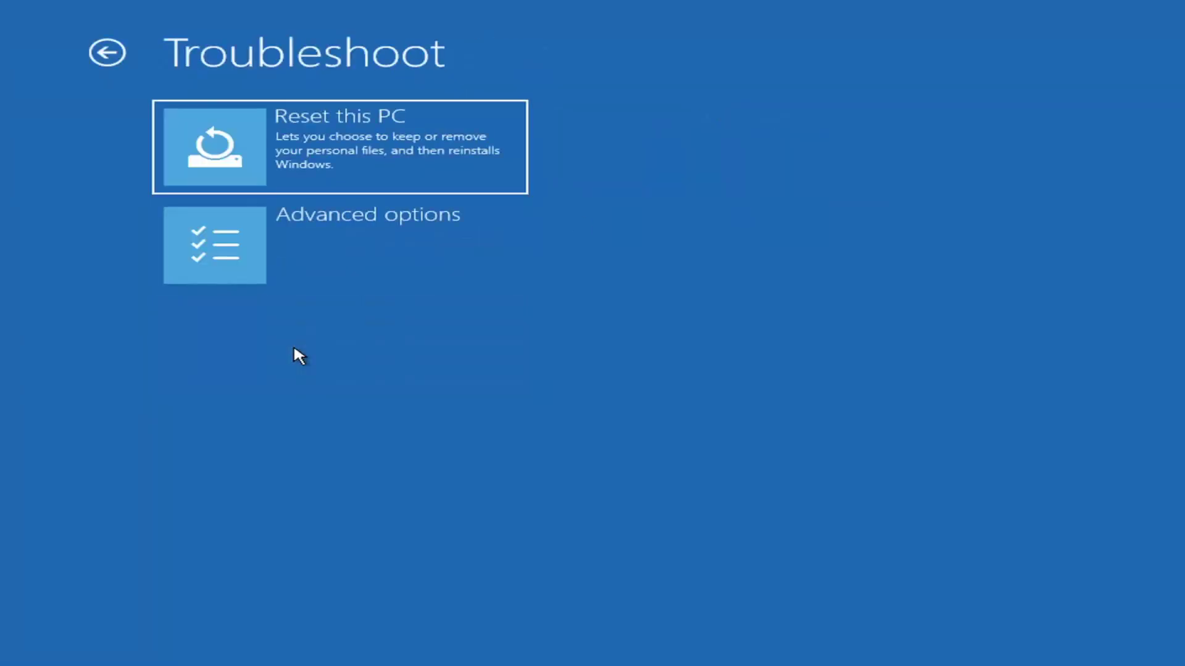
pyautogui.click(305, 252)
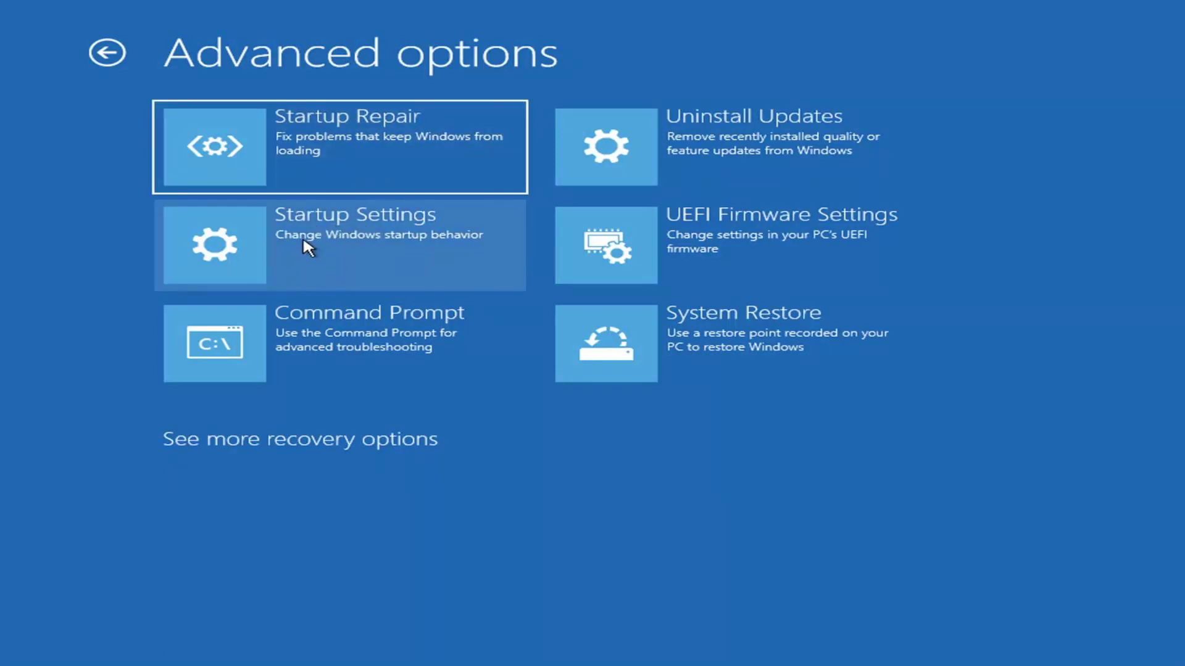
pyautogui.click(303, 244)
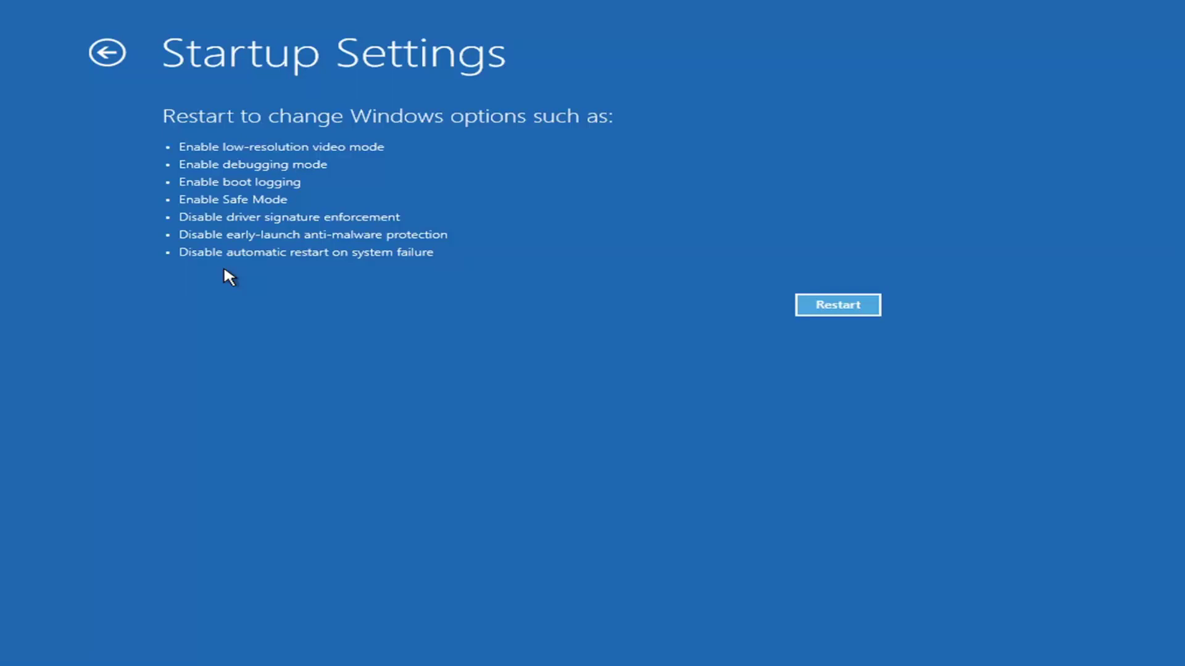
# Back out of Startup Settings to reach the Uninstall Updates choices for quality or feature updates
pyautogui.click(99, 53)
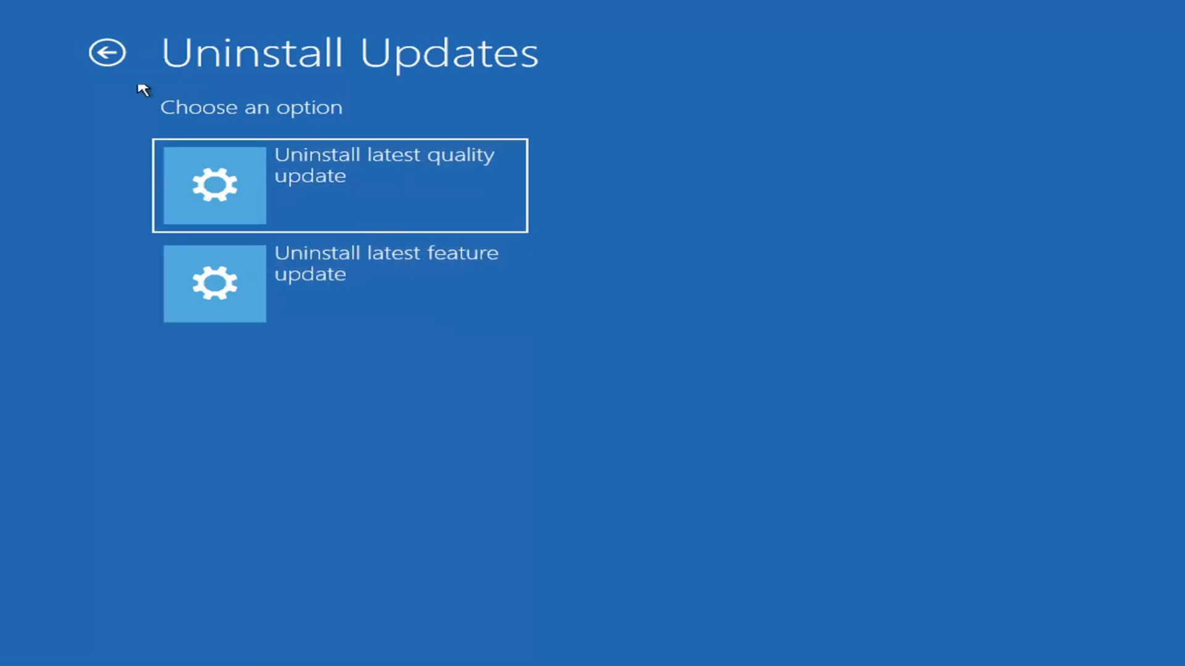
# Run System Restore to the 'Before Updates' restore point and confirm the warning to start
pyautogui.click(112, 49)
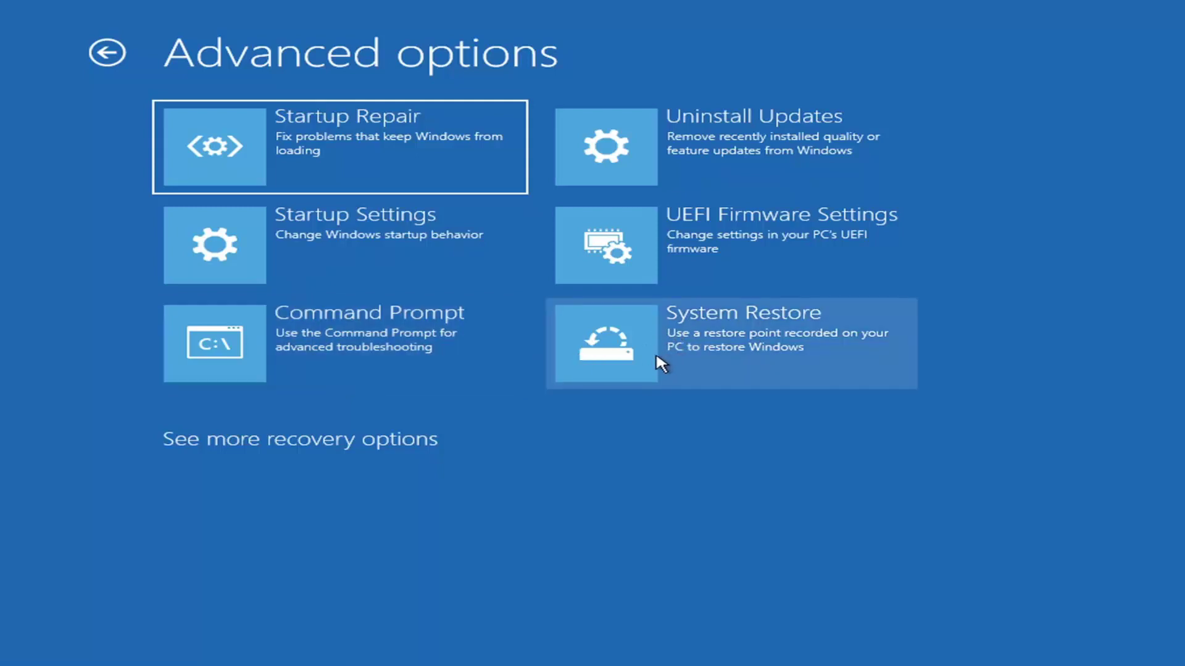
pyautogui.click(793, 370)
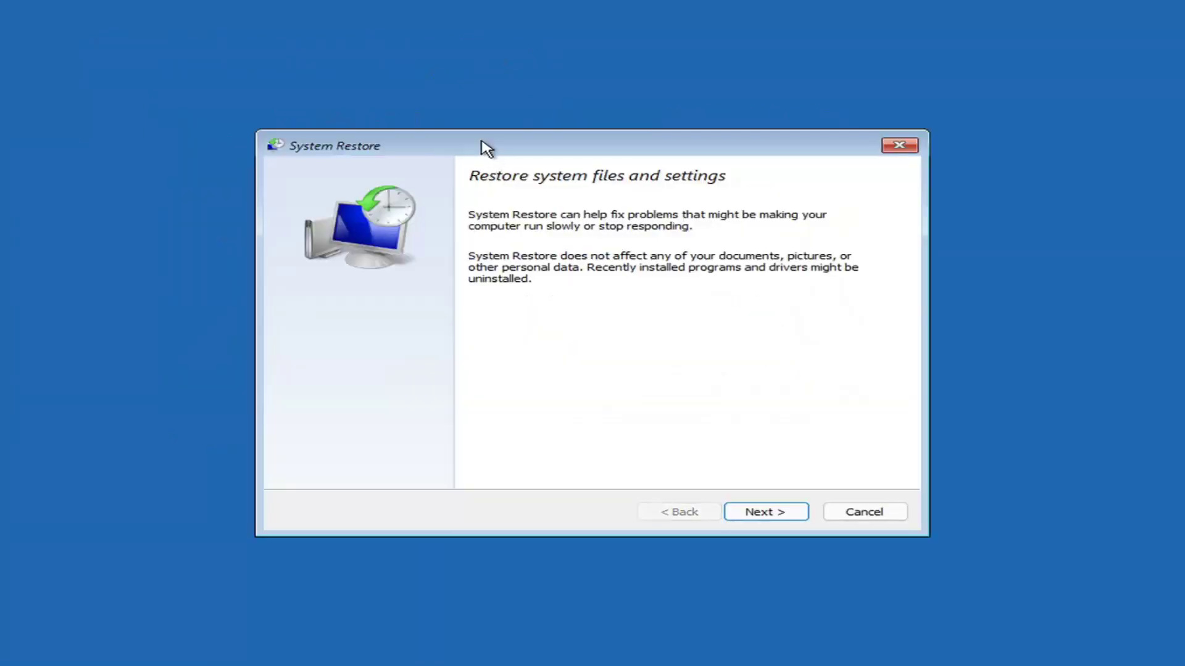
pyautogui.click(751, 512)
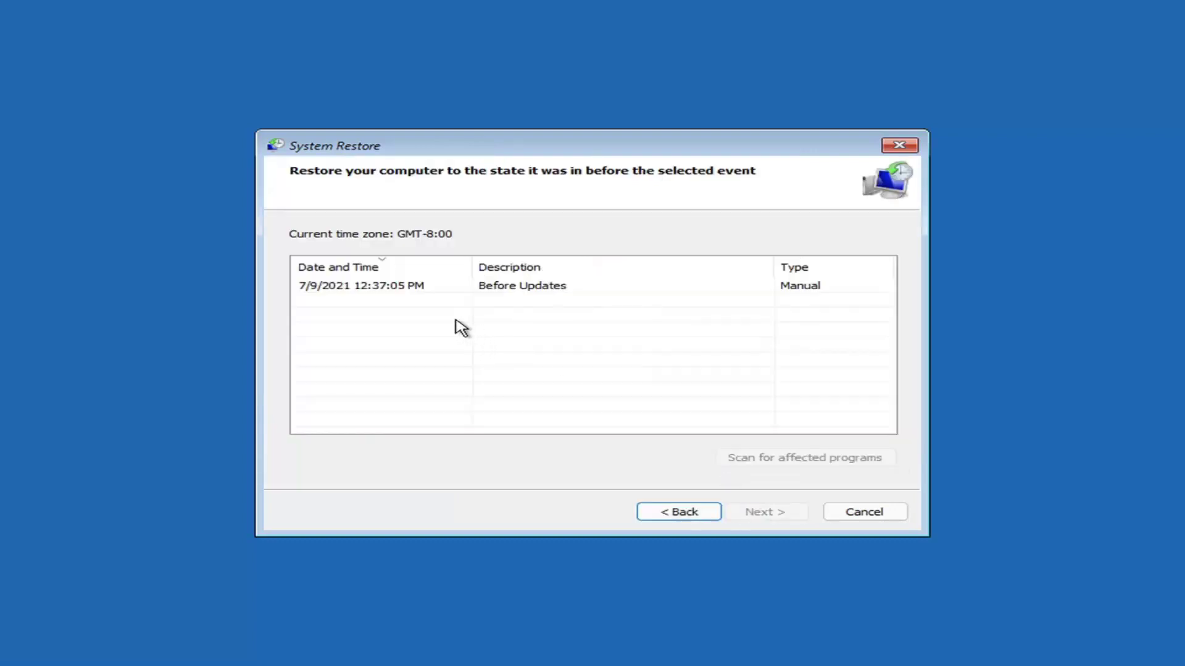
pyautogui.click(369, 291)
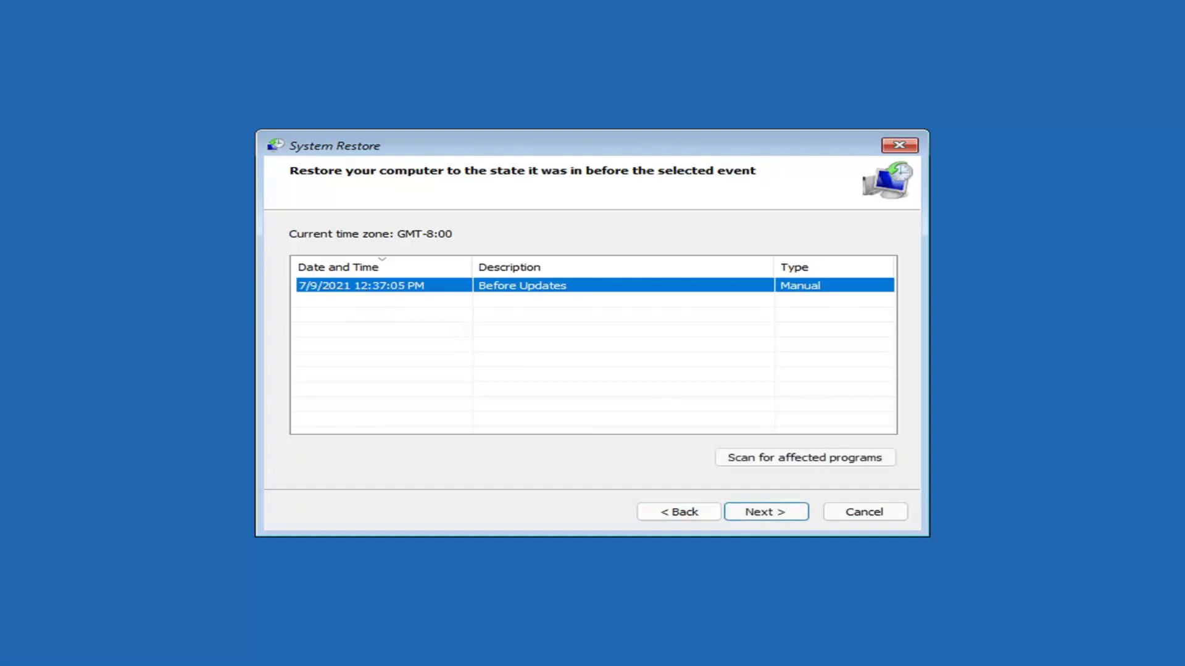
pyautogui.click(779, 515)
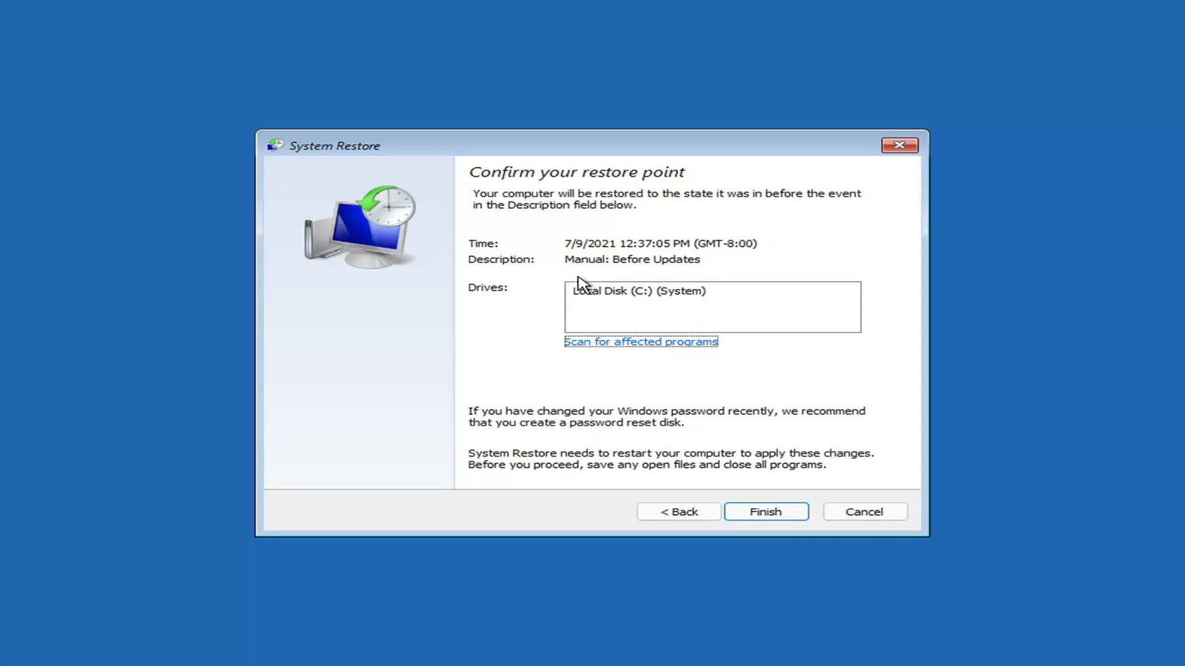
pyautogui.click(764, 518)
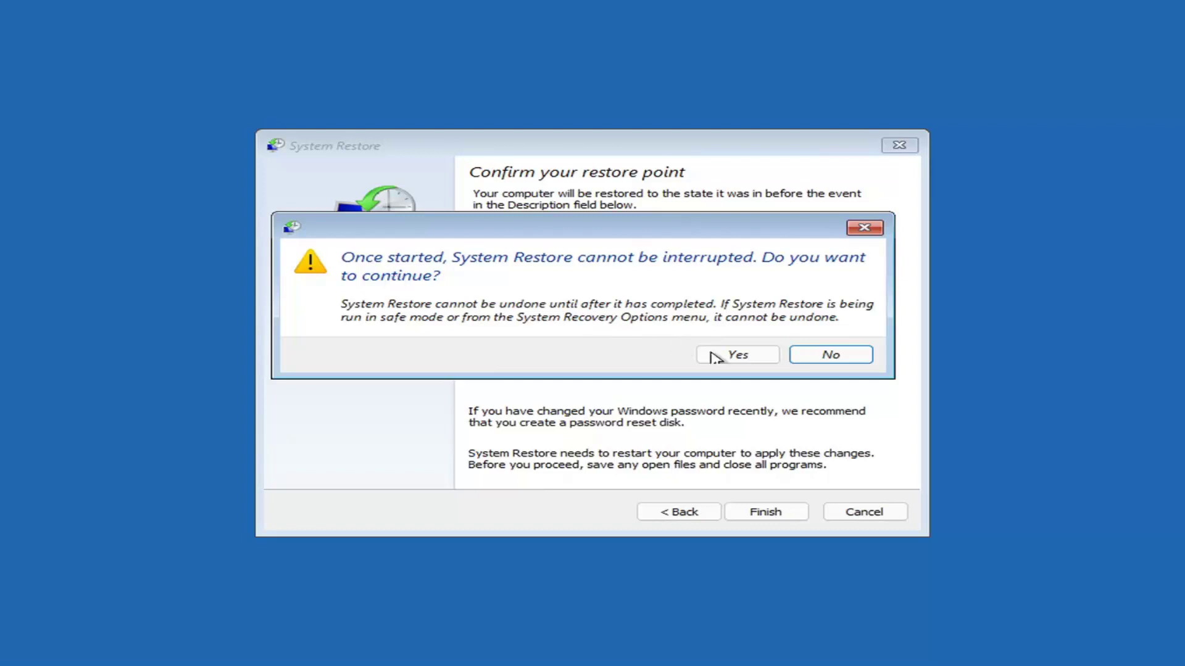
pyautogui.click(735, 356)
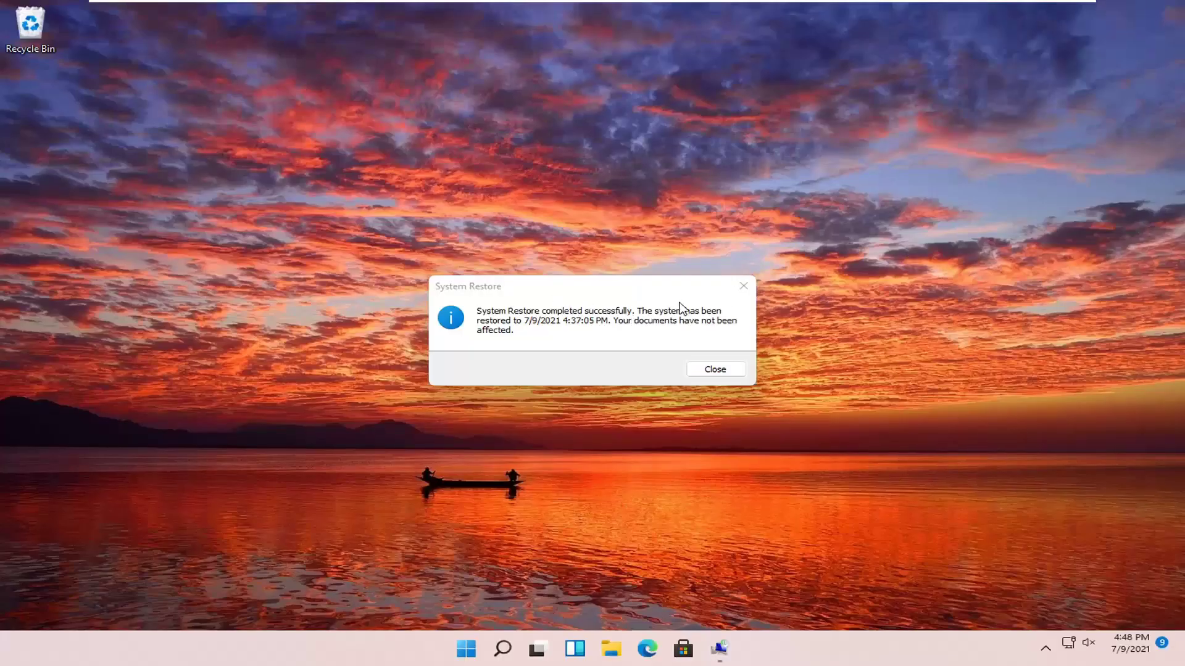
# Close the 'System Restore completed successfully' message
pyautogui.click(743, 286)
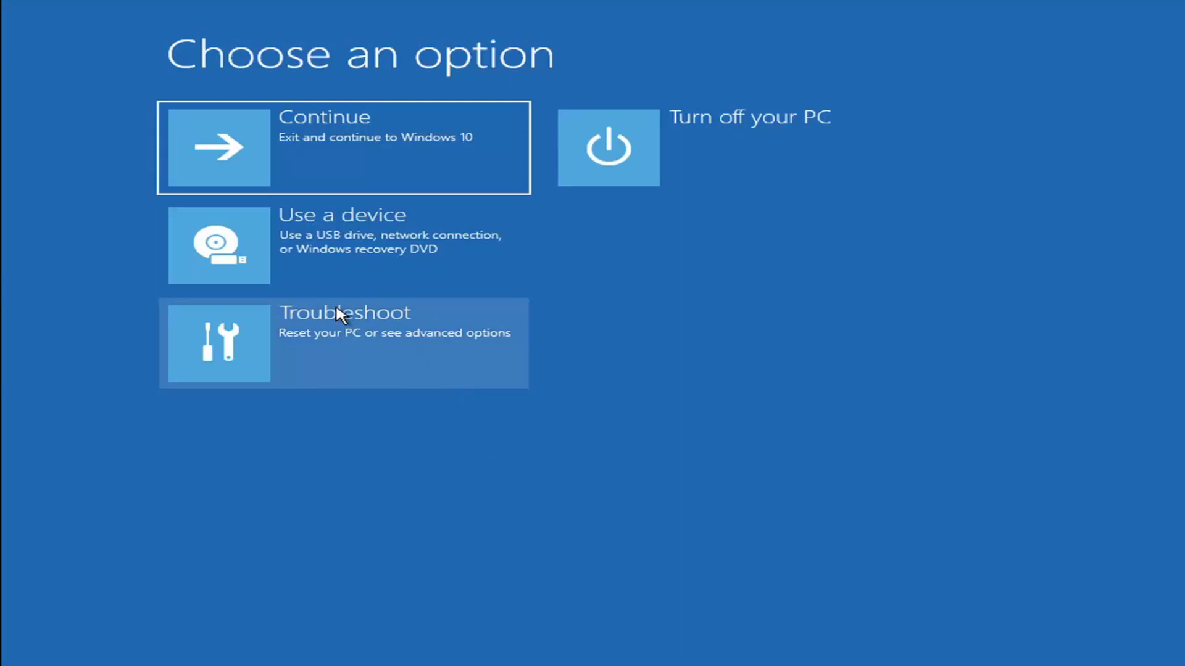
# Open Troubleshoot > Reset this PC and review the Keep my files and Remove everything options
pyautogui.click(346, 343)
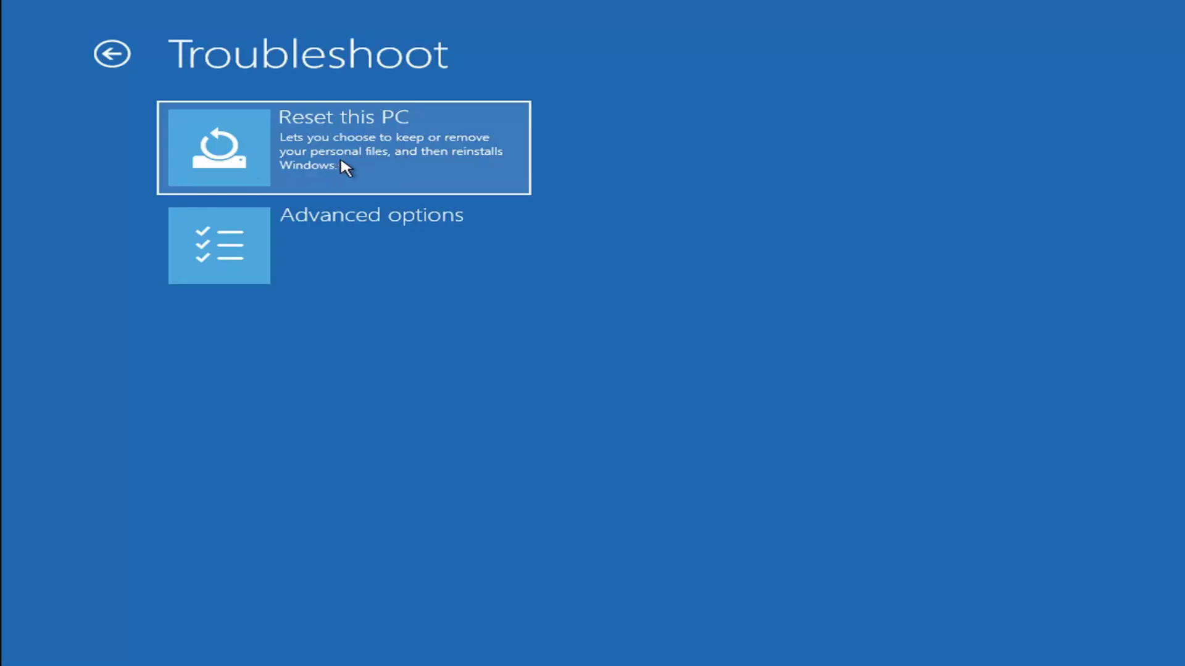
pyautogui.click(389, 163)
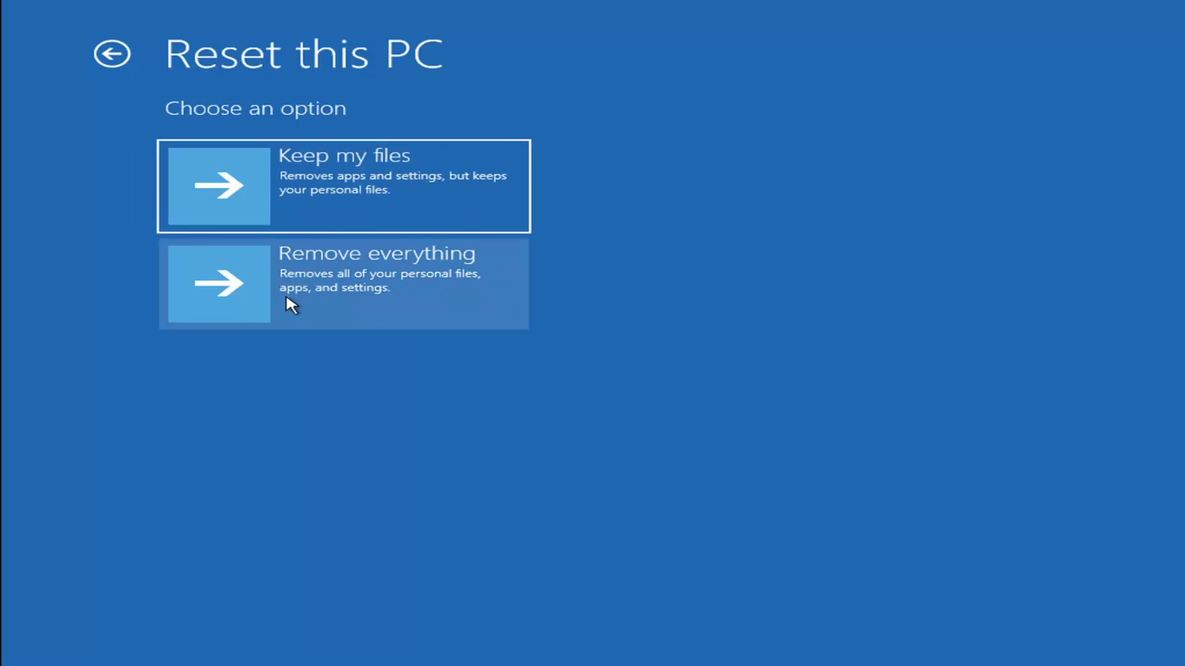
pyautogui.click(331, 161)
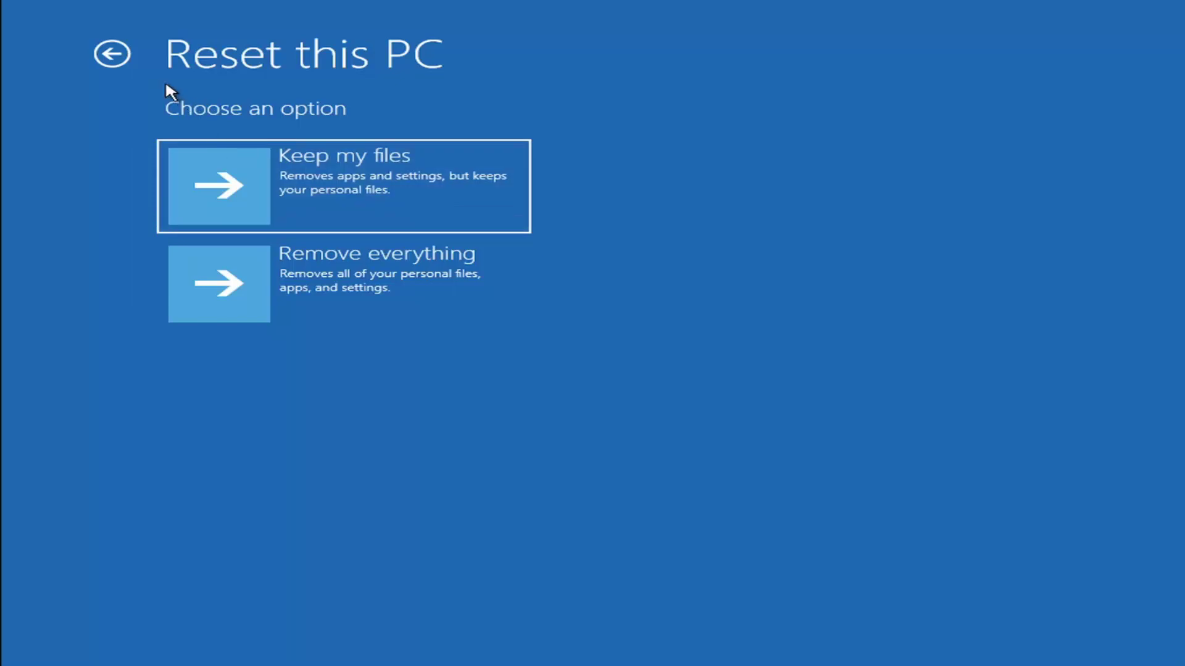
# Return to the main options and launch Command Prompt via Troubleshoot > Advanced options
pyautogui.click(123, 57)
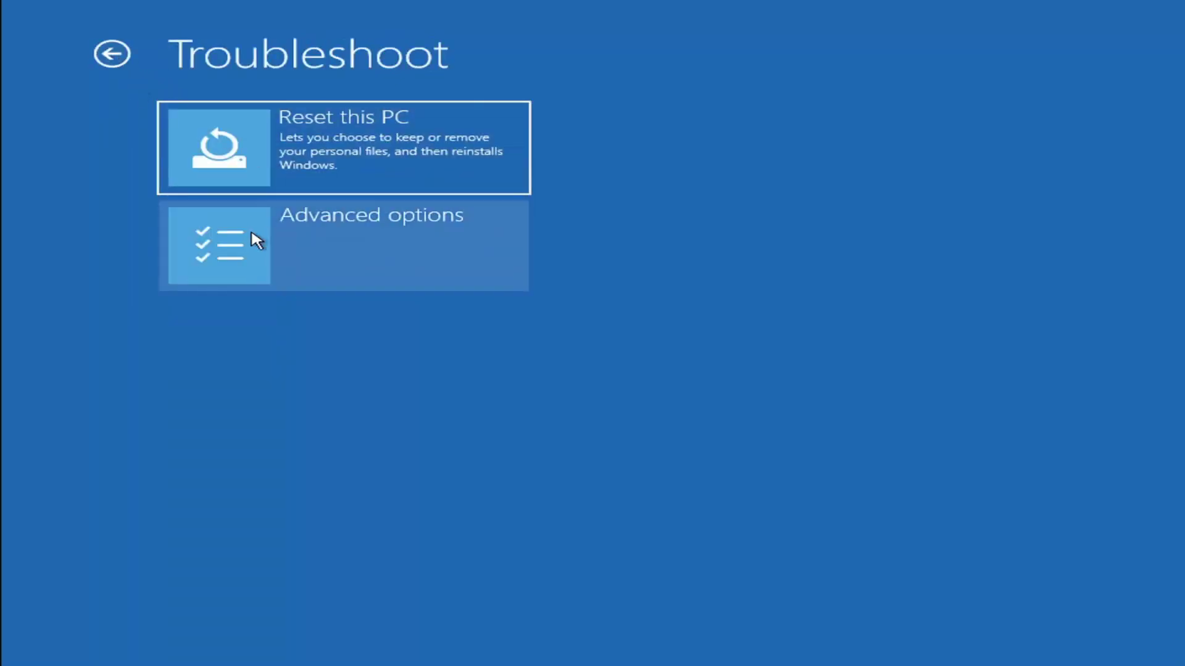
pyautogui.click(123, 57)
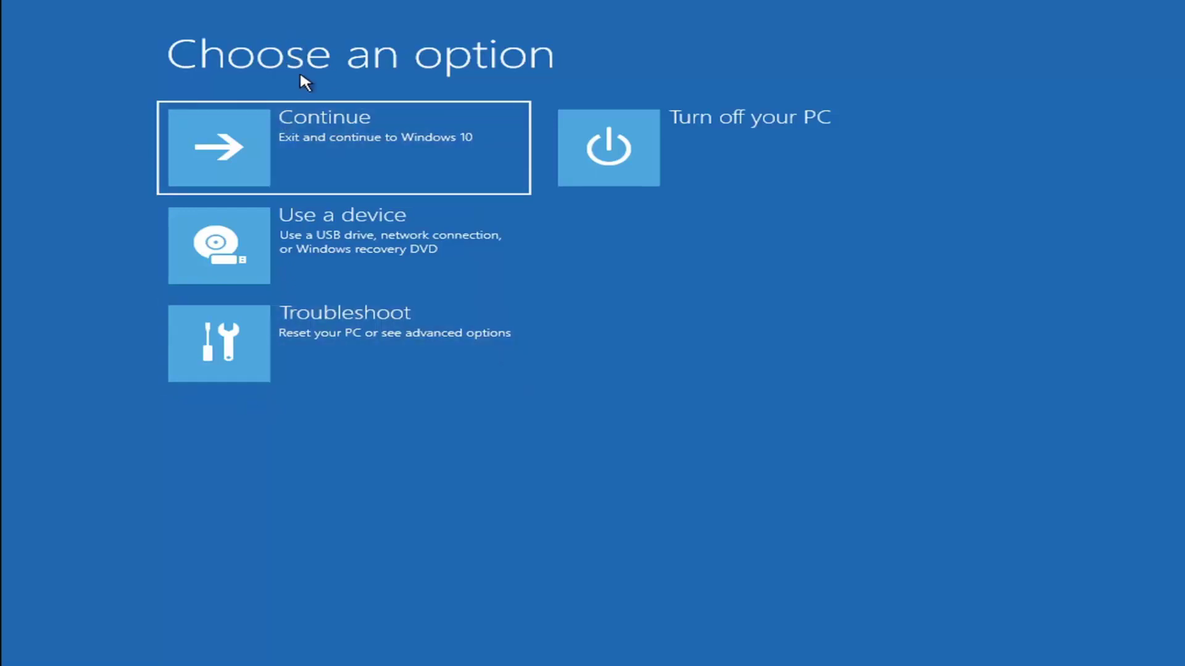
pyautogui.click(360, 347)
pyautogui.click(353, 247)
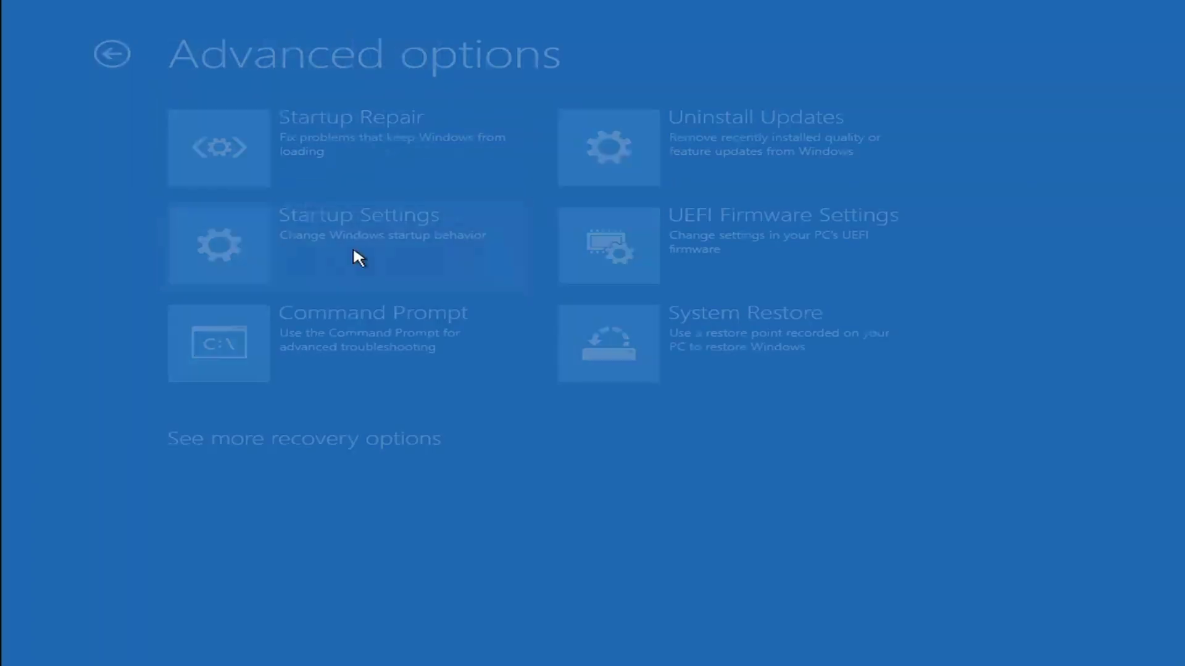
pyautogui.click(321, 361)
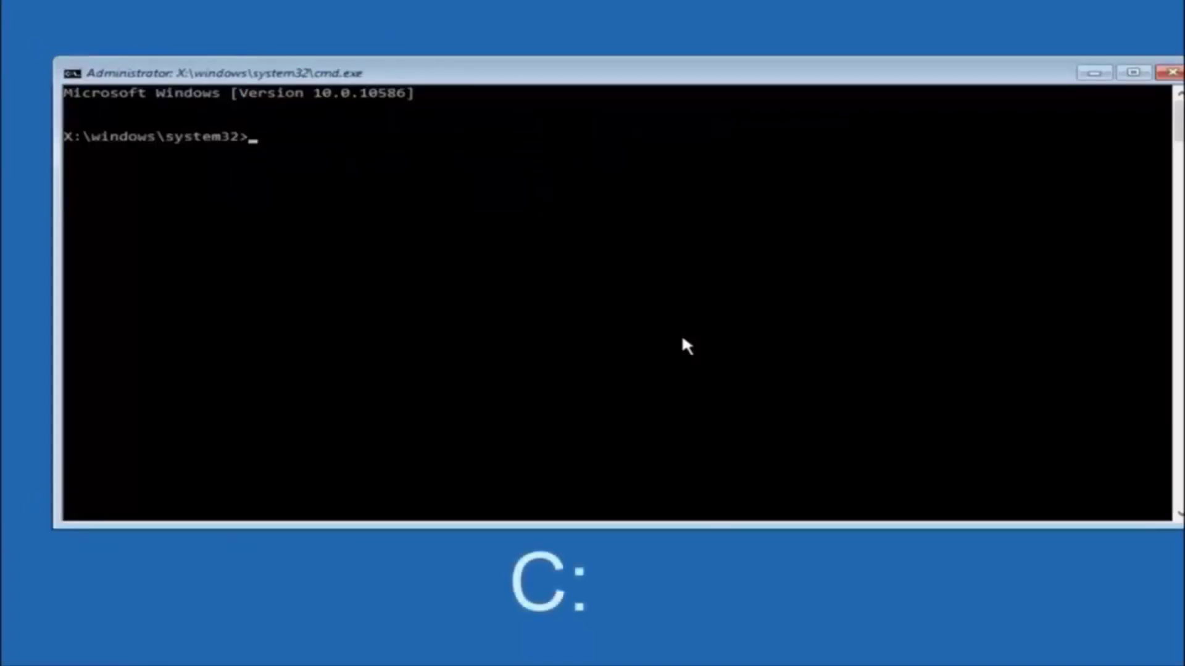
# Switch to drive C: and list its root with dir, showing PerfLogs, Program Files, Users, Windows, Windows.old
pyautogui.write('c:')
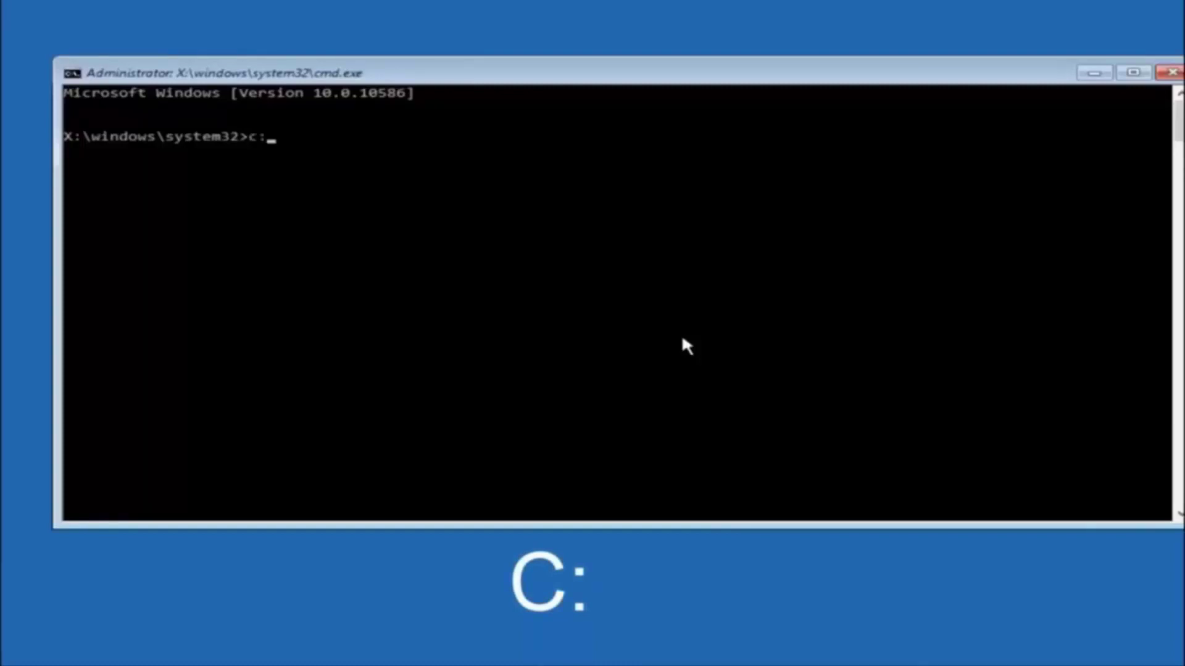
pyautogui.press('Return')
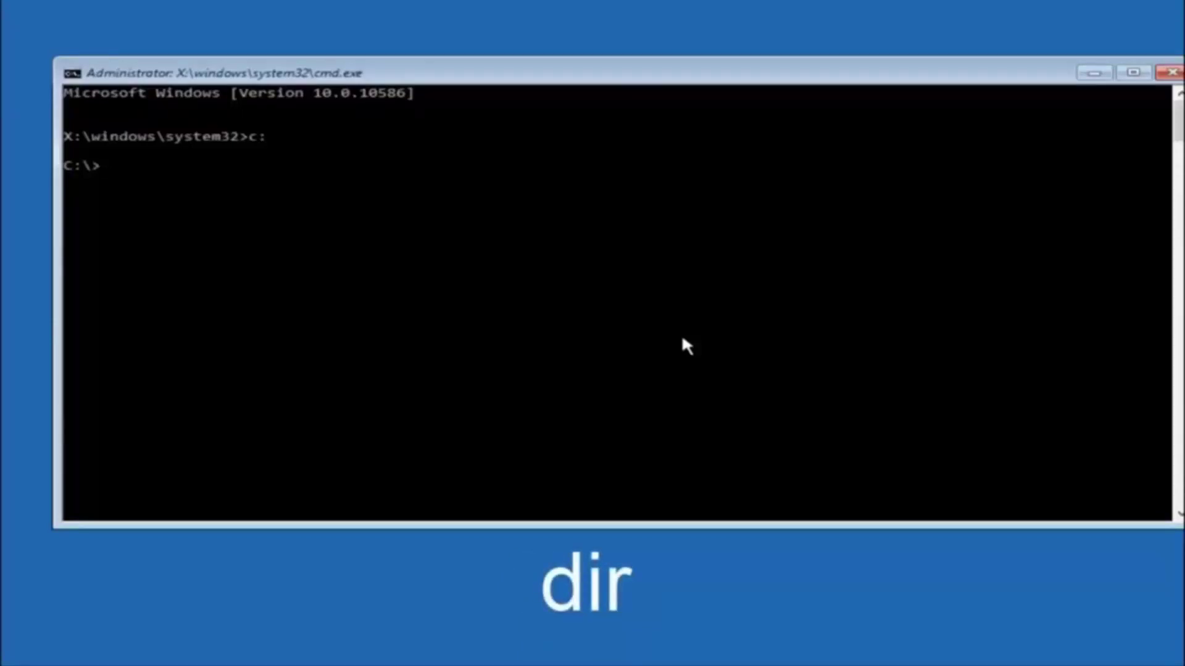
pyautogui.write('dir')
pyautogui.press('Return')
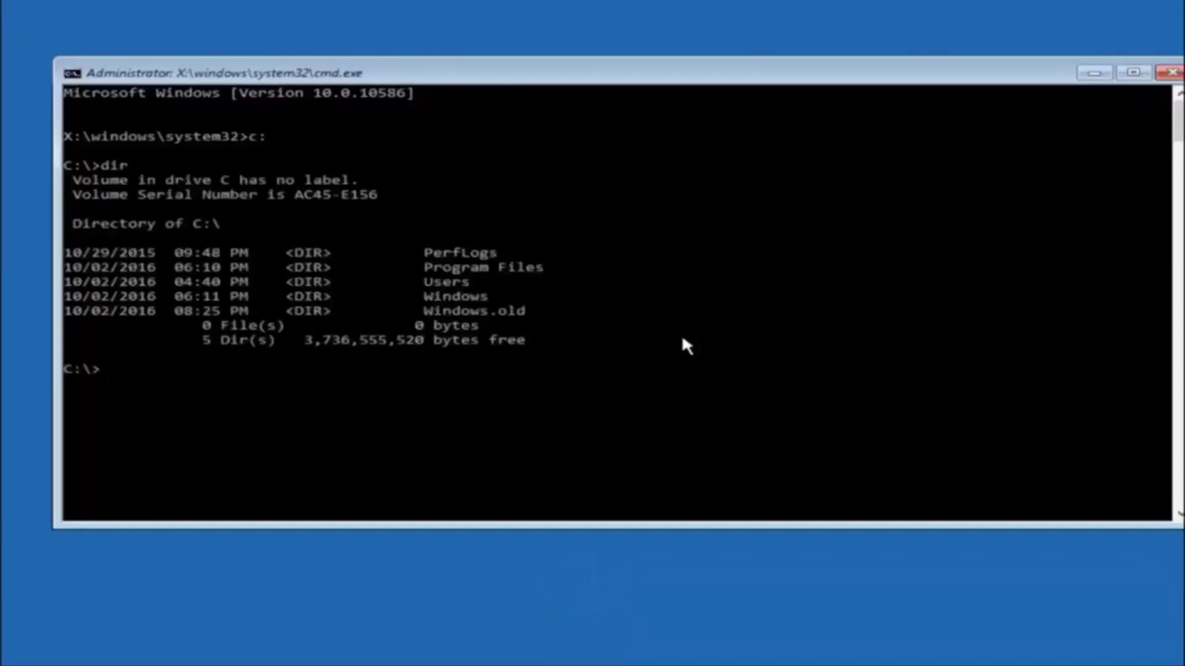
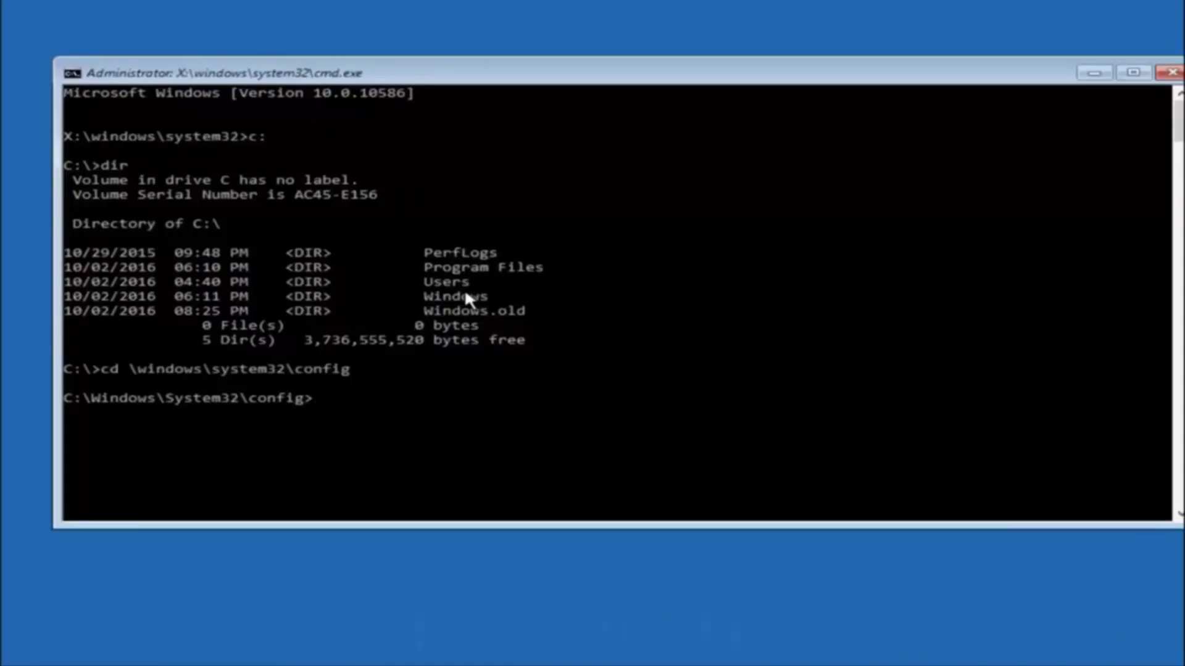
# Run md backup at the C:\Windows\System32\config prompt to make the backup folder
pyautogui.write('md ba')
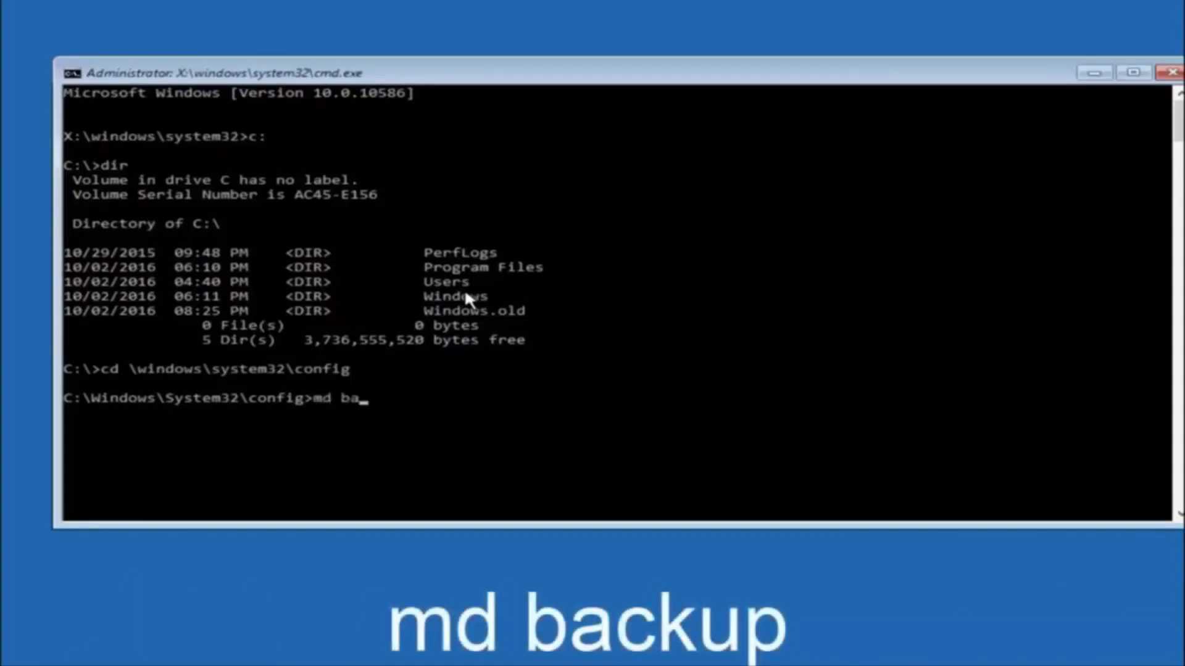
pyautogui.write('ck backup')
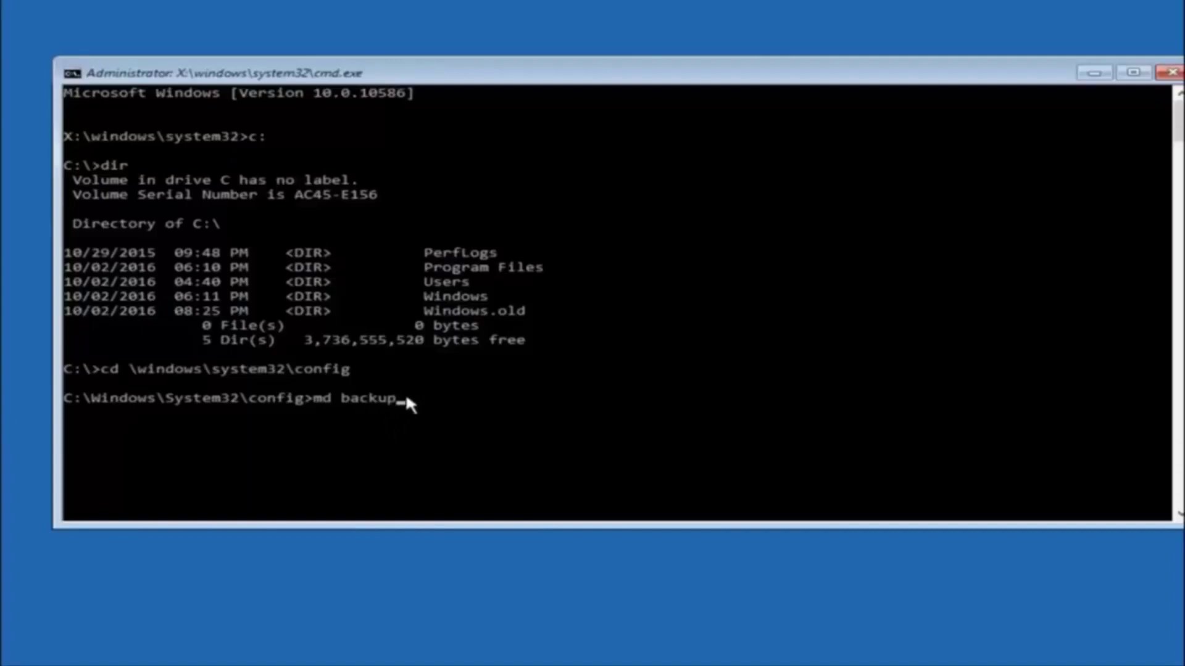
pyautogui.press('Return')
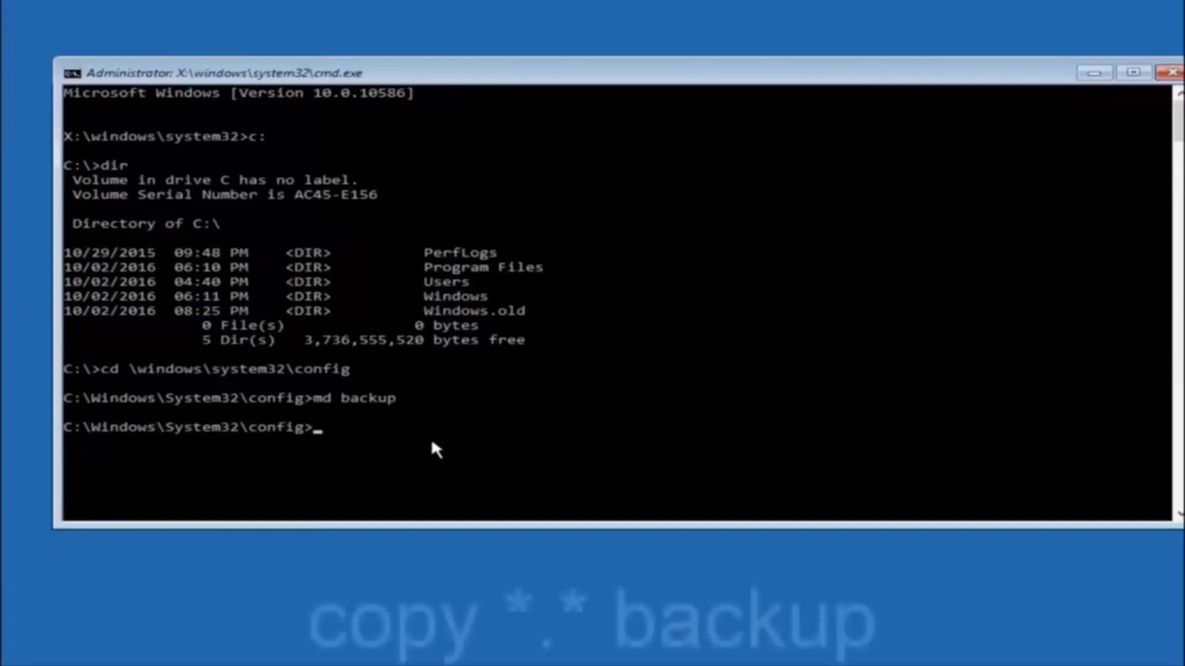
# Enter copy *.* backup to start copying every config file into the backup folder
# Run 'copy *.* backup' to copy every registry file in C:\Windows\System32\config into backup
pyautogui.write('copy ')
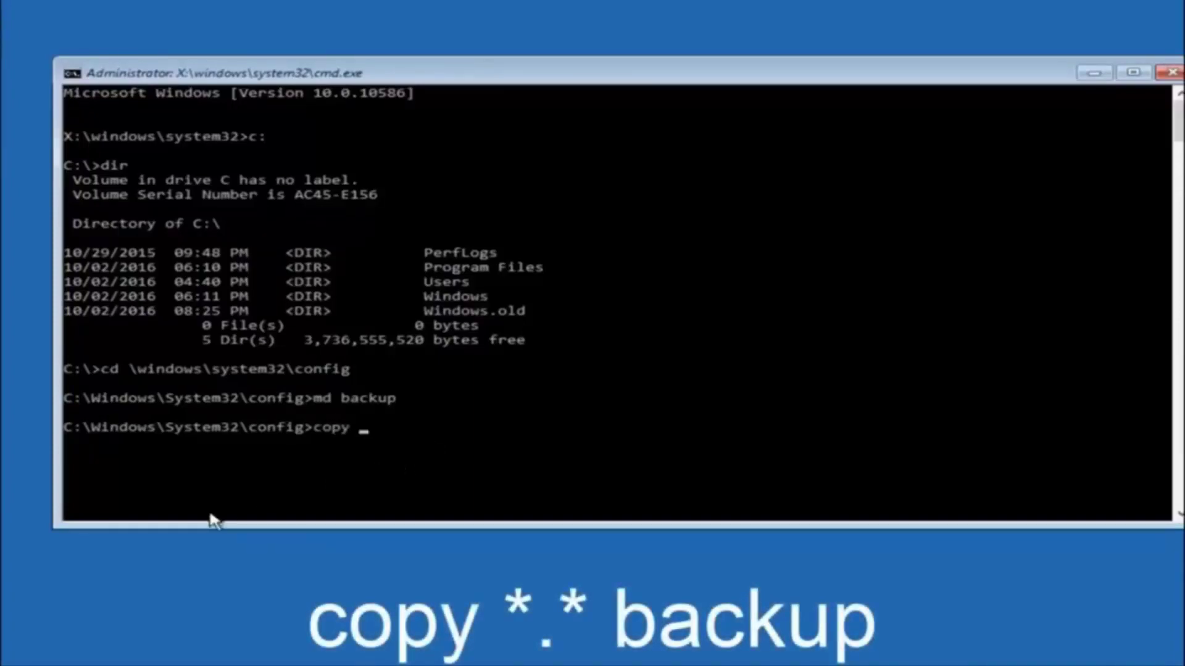
pyautogui.write(' *.*')
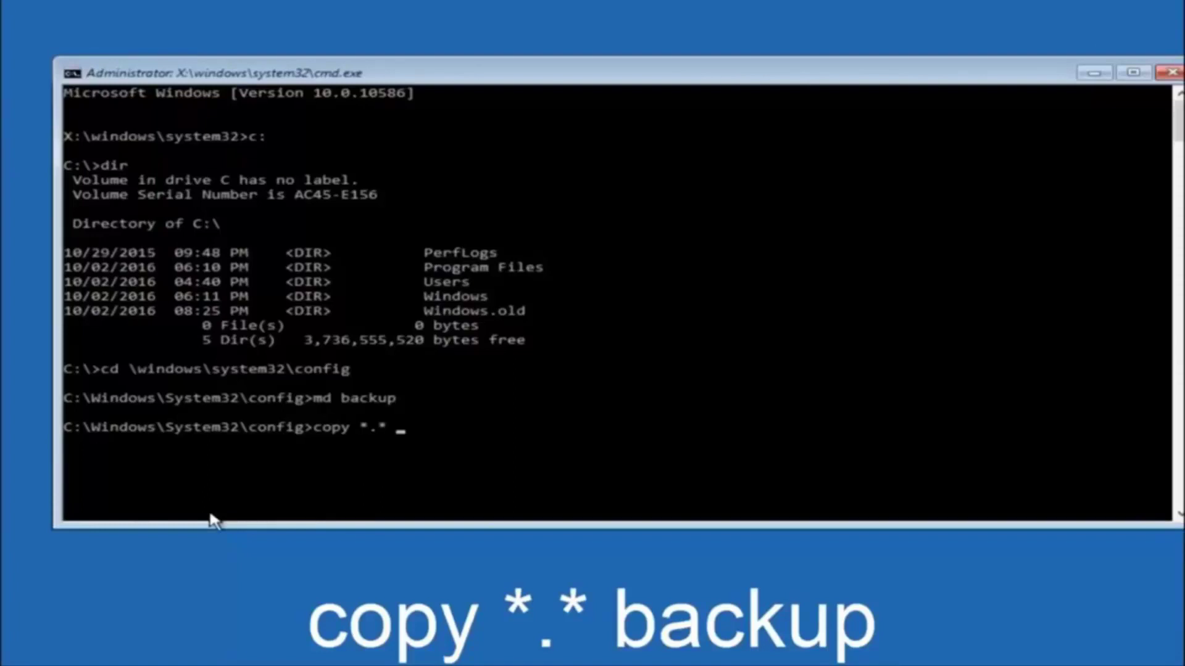
# Enter copy *.* backup to start copying every config file into the backup folder
# Run 'copy *.* backup' to copy every registry file in C:\Windows\System32\config into backup
pyautogui.write(' backup')
pyautogui.press('Return')
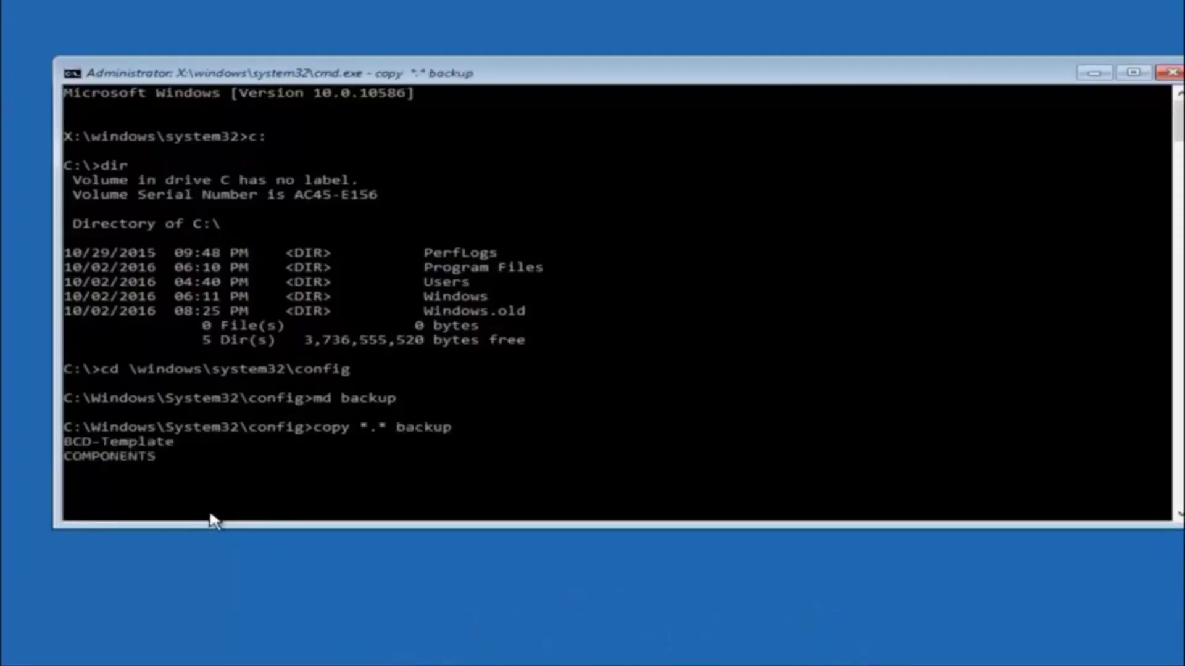
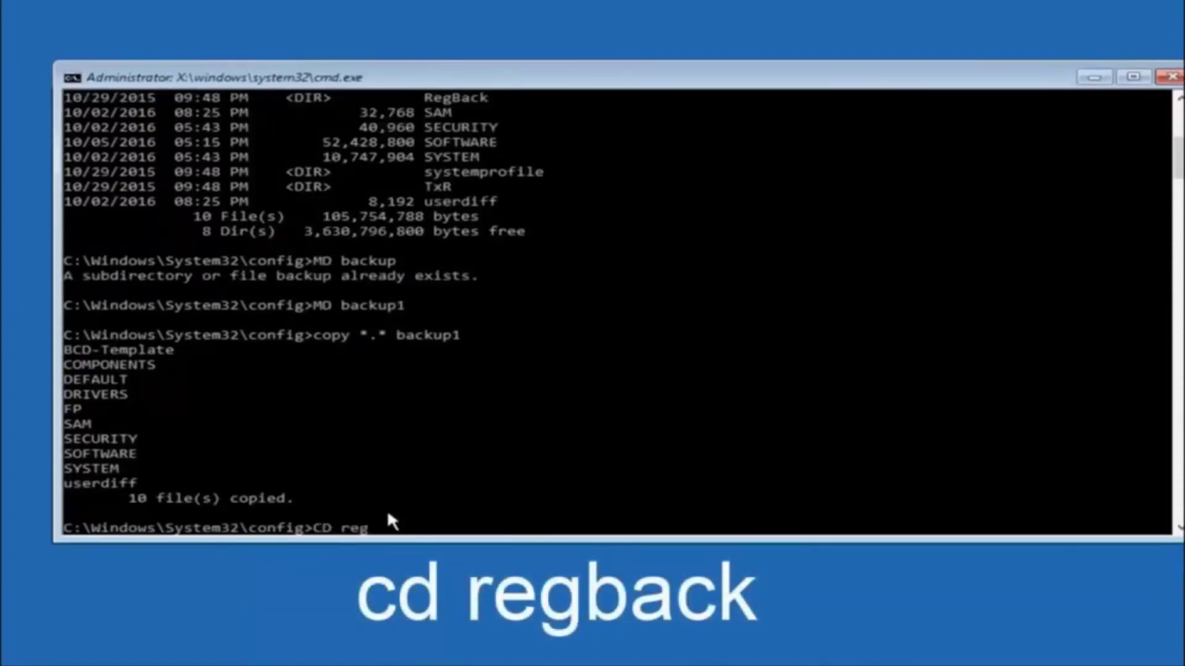
# Change into the RegBack folder from the config prompt with 'CD regback'
pyautogui.write('gback')
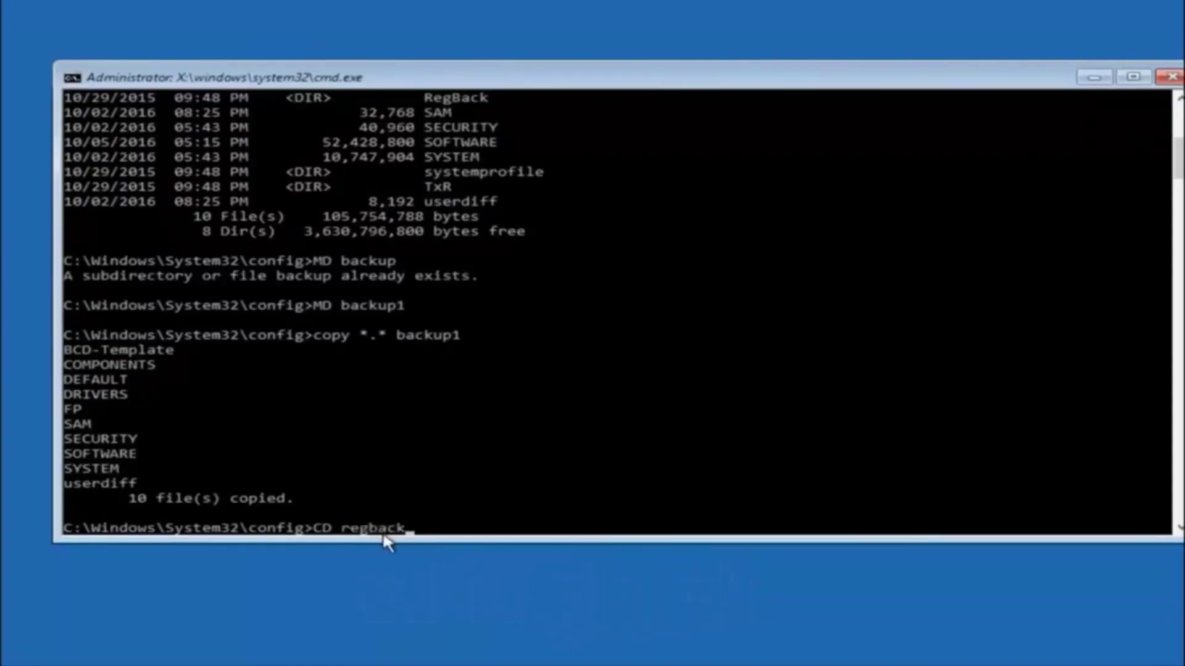
pyautogui.press('Return')
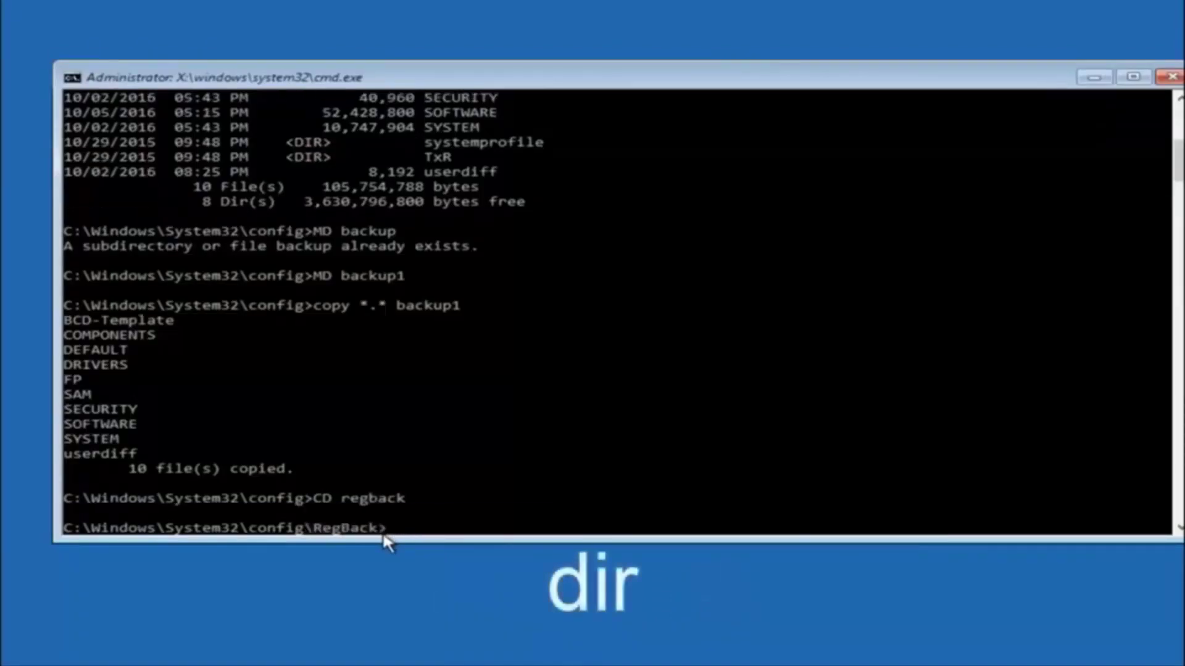
# List the RegBack folder contents with 'dir', showing the 0-byte hive files
pyautogui.write('dir')
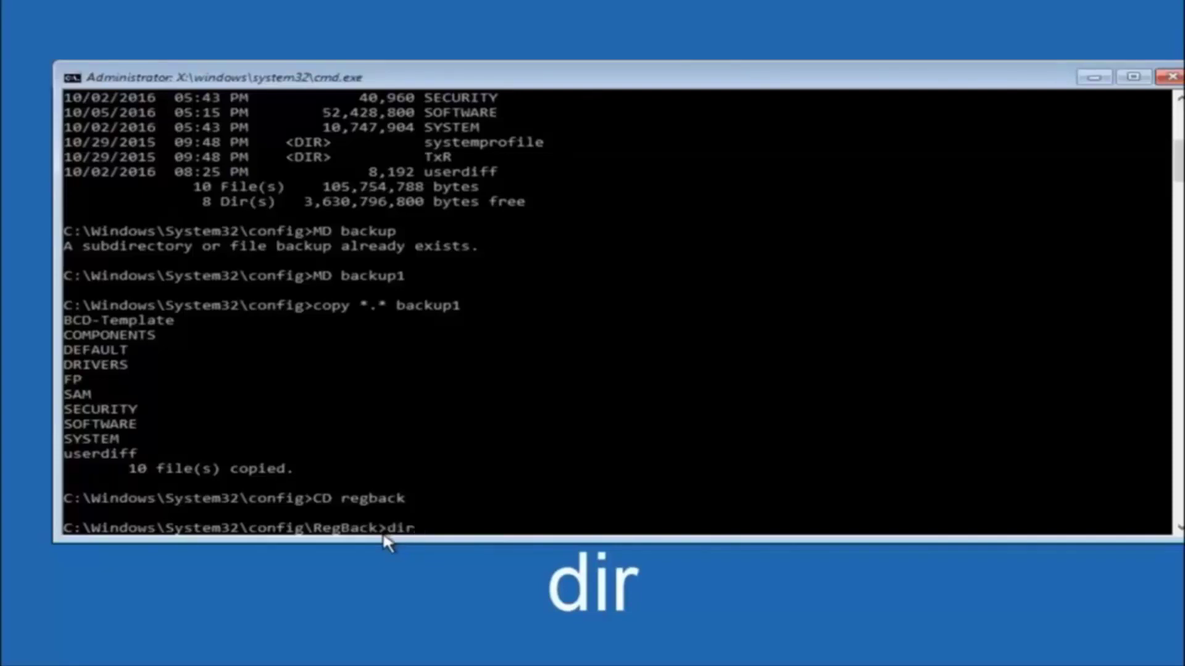
pyautogui.press('Return')
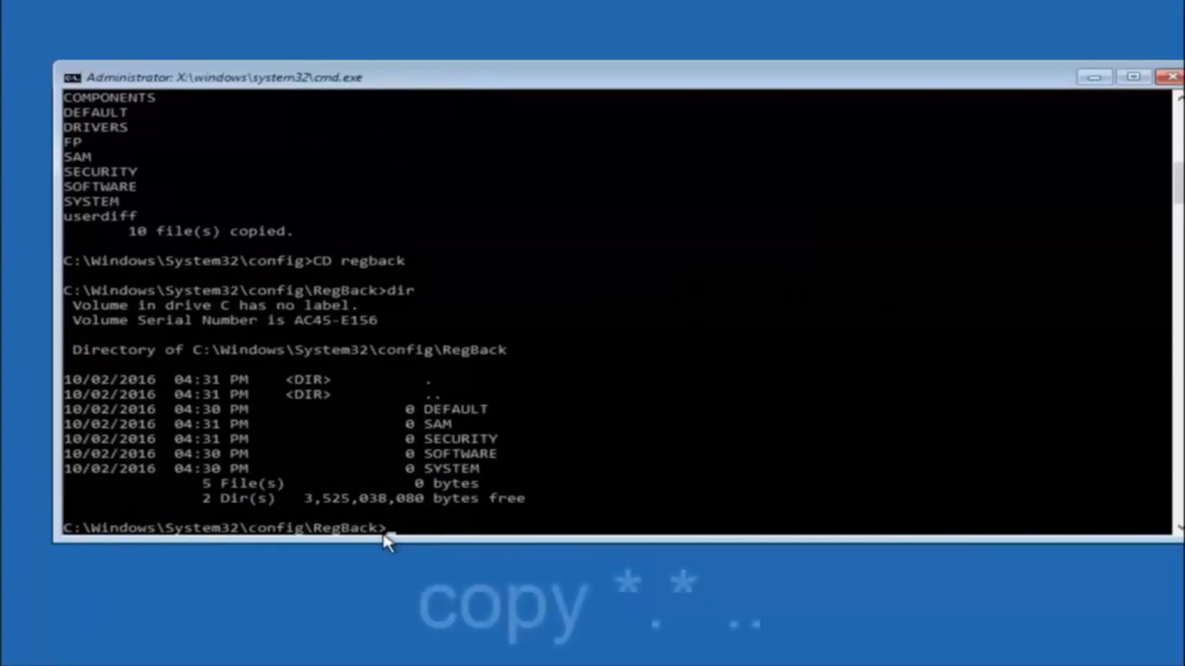
# Begin typing 'copy *.*' at the RegBack prompt, without running it yet
pyautogui.write('copy')
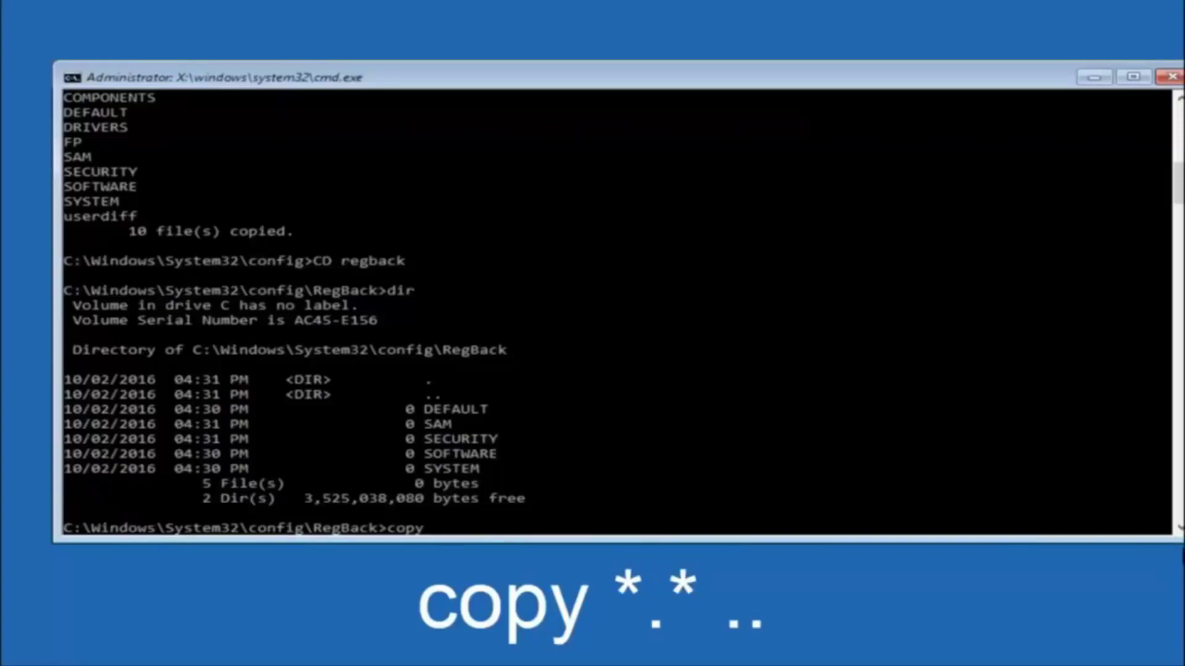
pyautogui.click(437, 534)
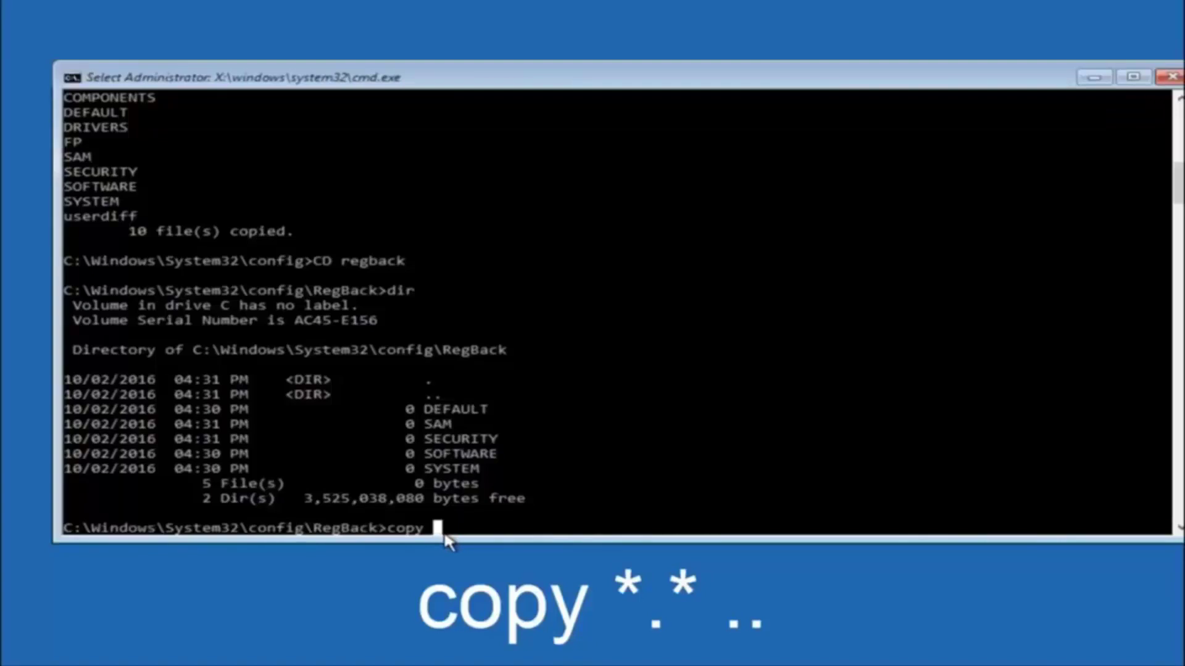
pyautogui.write('*')
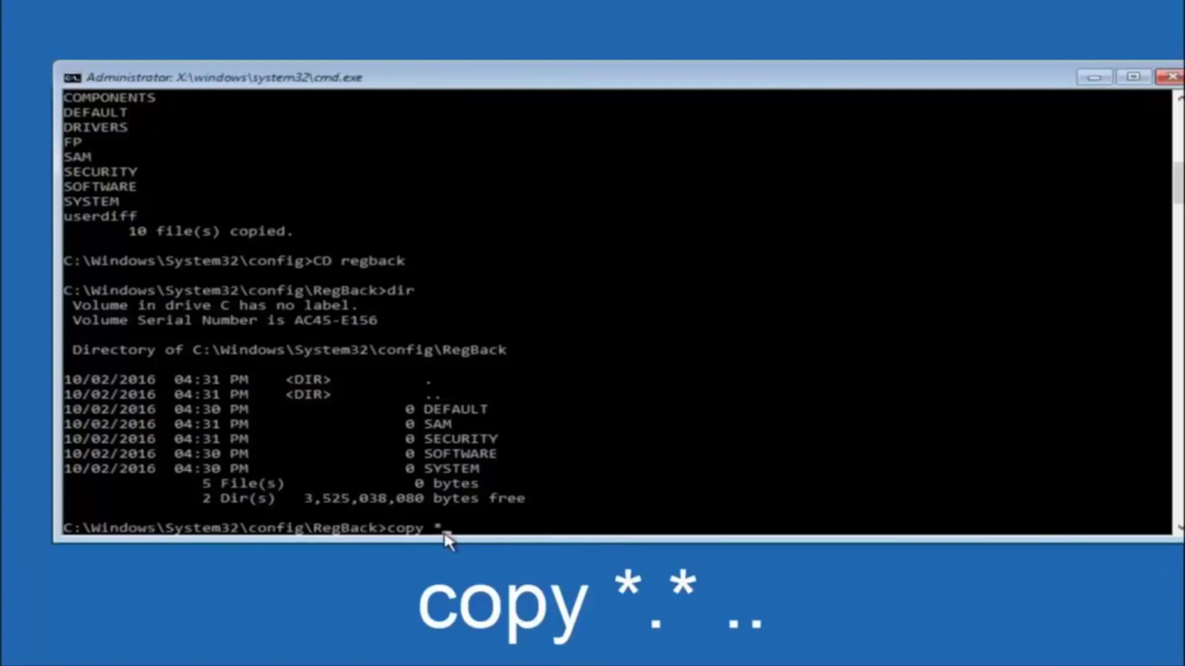
pyautogui.write('.*')
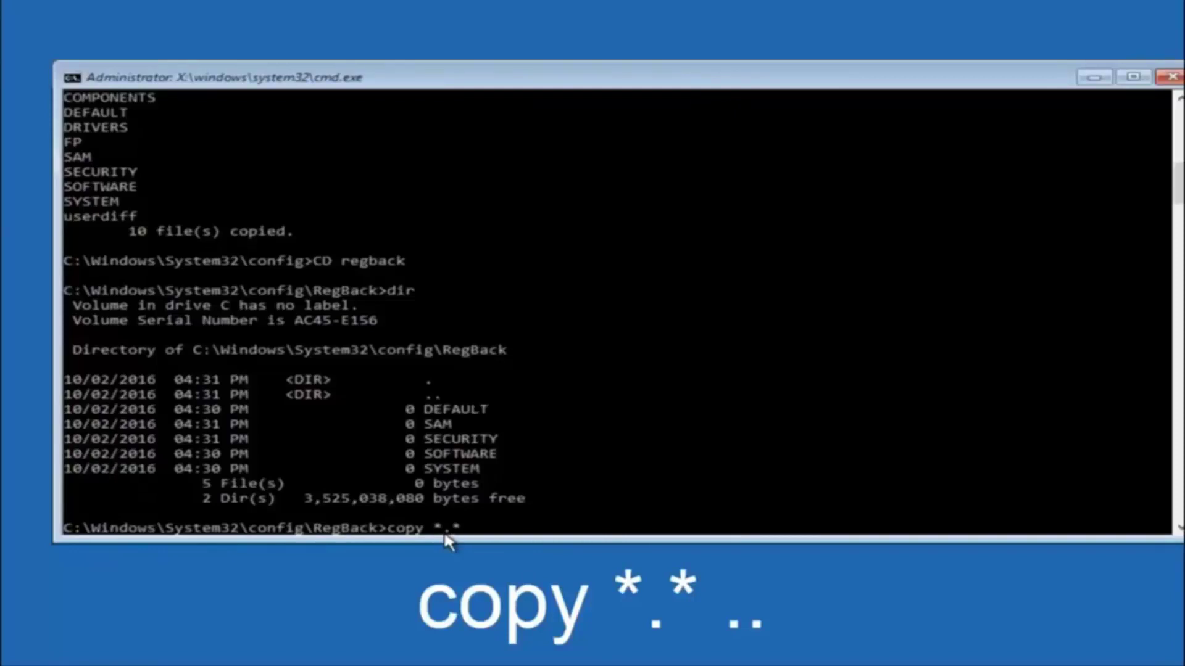
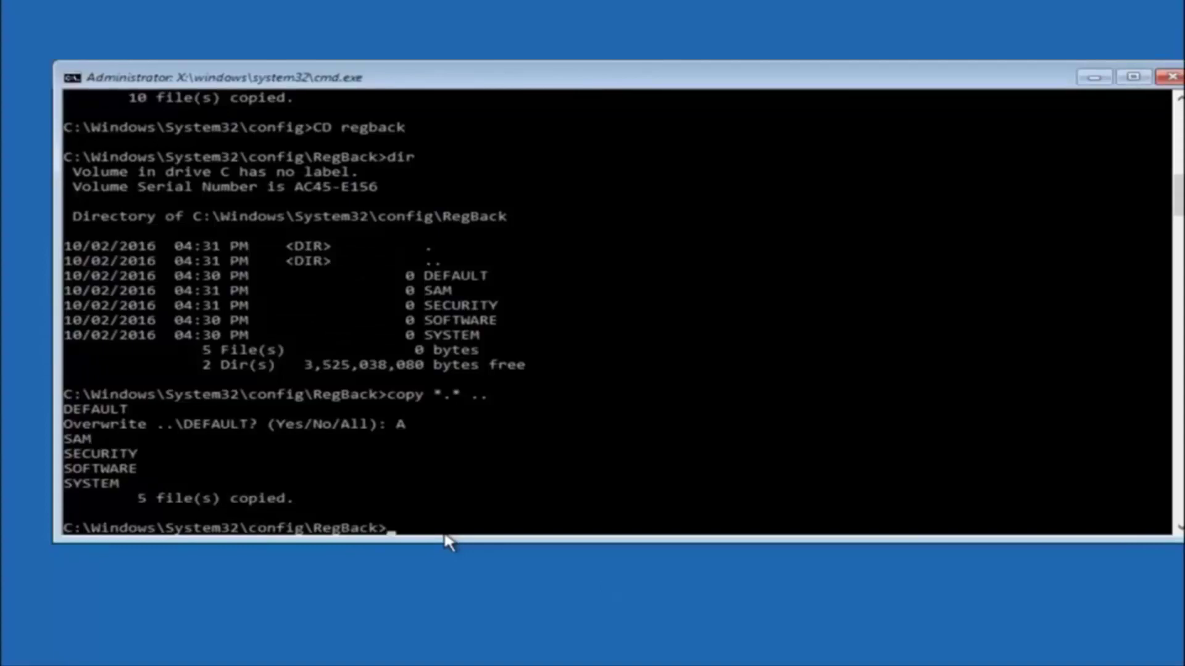
# Close the Administrator cmd.exe window to return to the 'Choose an option' recovery screen
pyautogui.click(1171, 77)
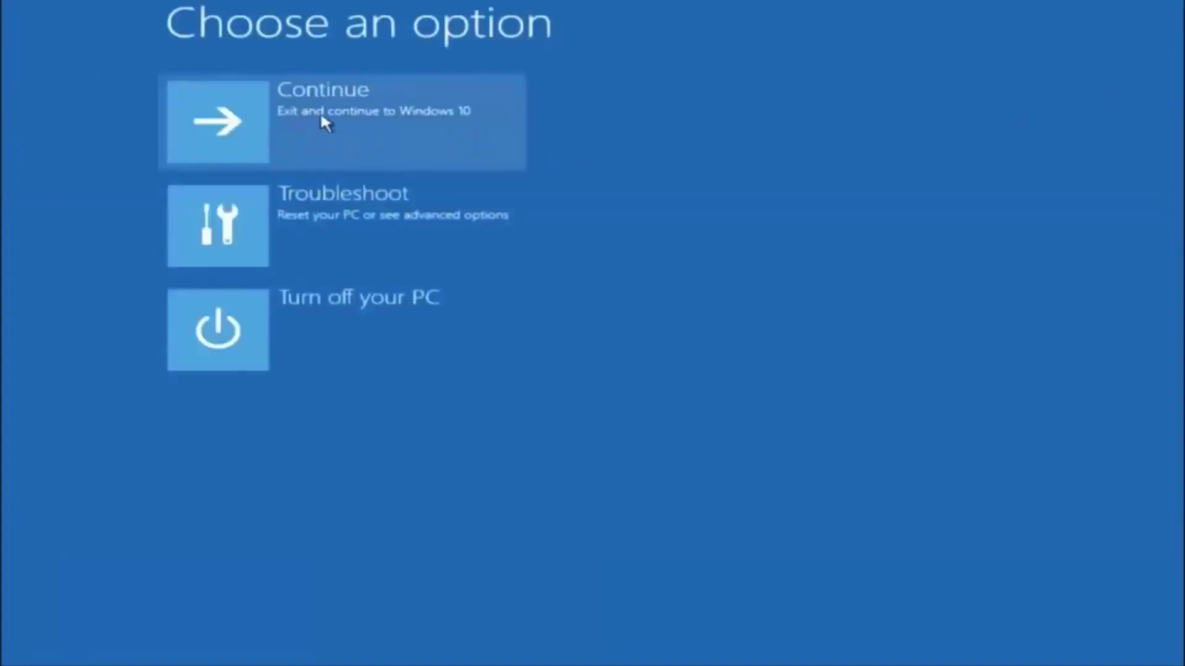